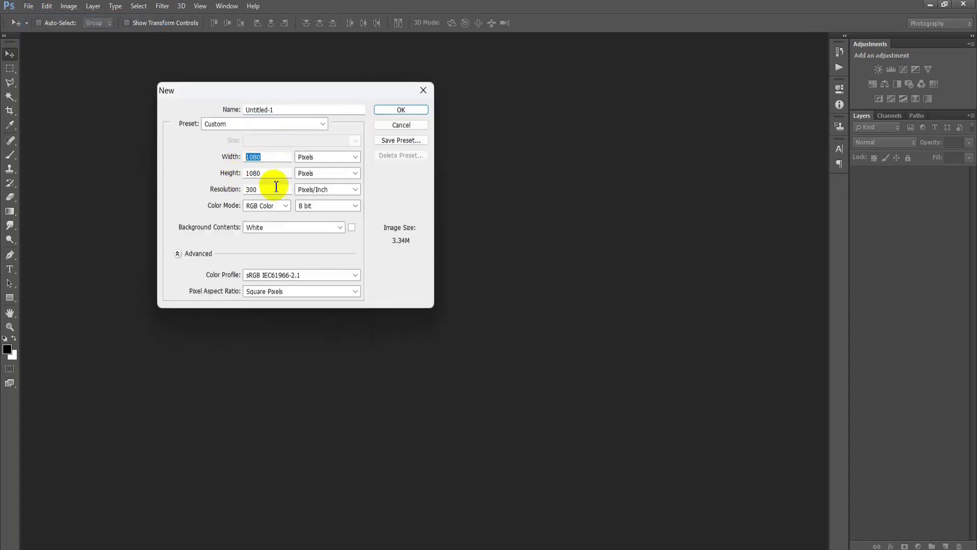
# Step: Create a 1080×1080 px, 300 ppi document and dock it in the workspace
pyautogui.press('Tab')
pyautogui.press('Tab')
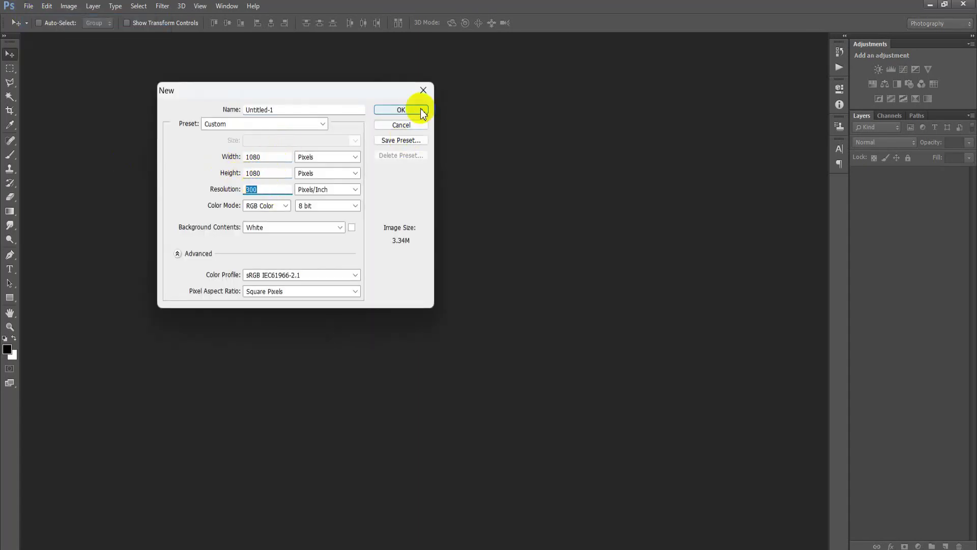
pyautogui.click(390, 110)
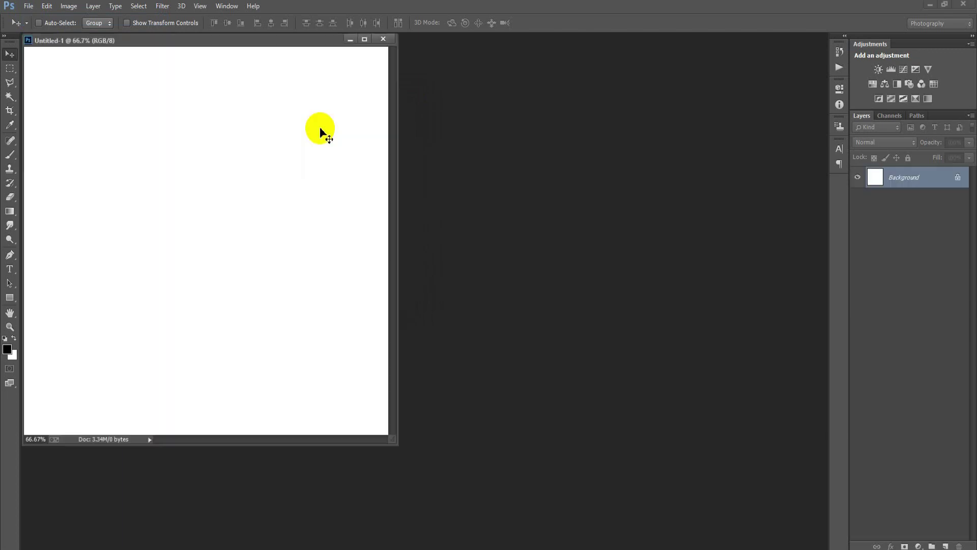
pyautogui.moveTo(249, 38); pyautogui.dragTo(344, 37)
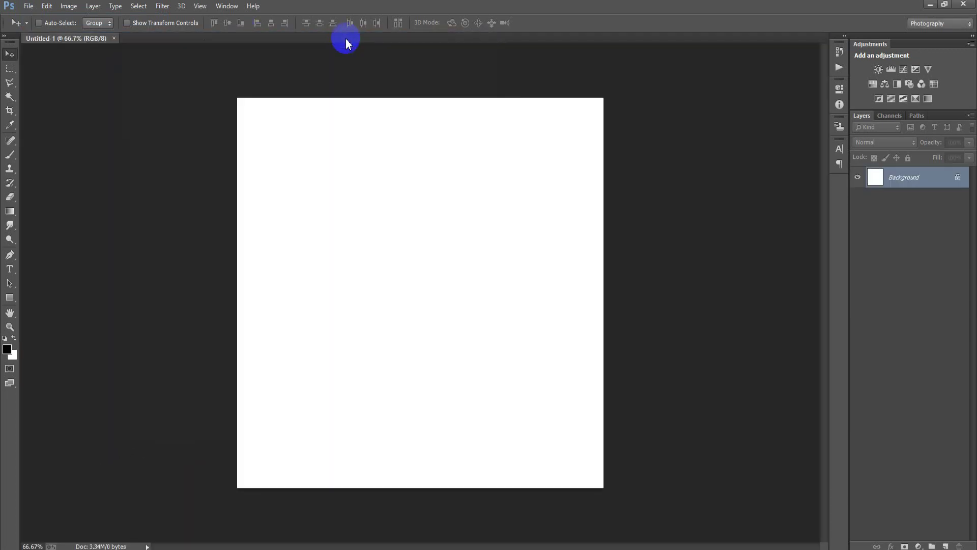
# Step: Add a dark grey Solid Color fill layer
pyautogui.click(918, 546)
pyautogui.click(891, 261)
pyautogui.click(648, 237)
pyautogui.click(518, 234)
pyautogui.click(810, 126)
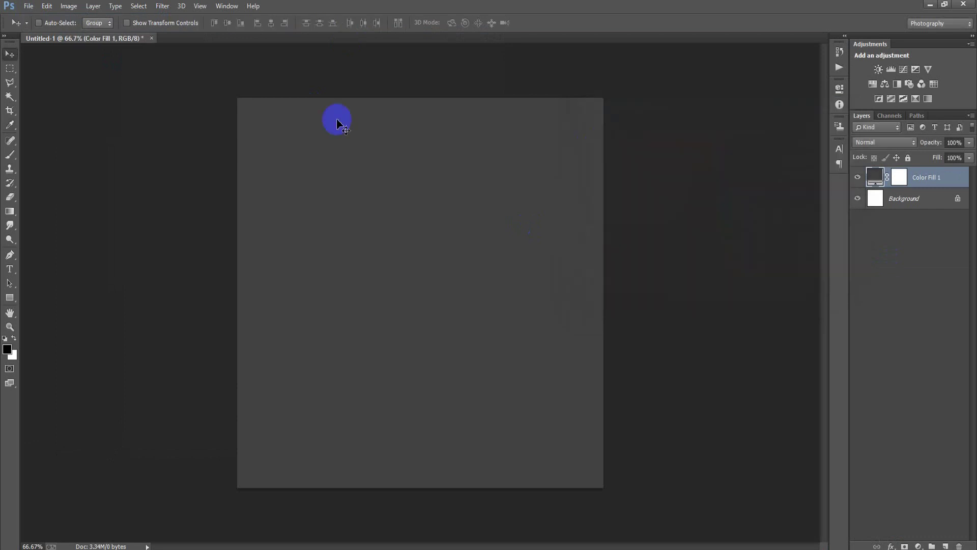
# Step: Place the brush-stroke image 00001 (1) as a linked file
pyautogui.click(28, 5)
pyautogui.click(60, 214)
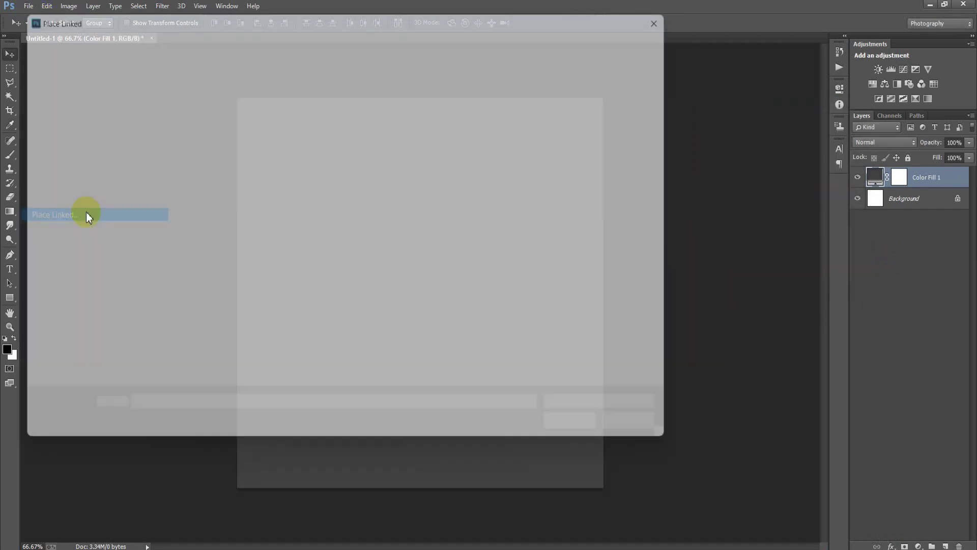
pyautogui.doubleClick(459, 158)
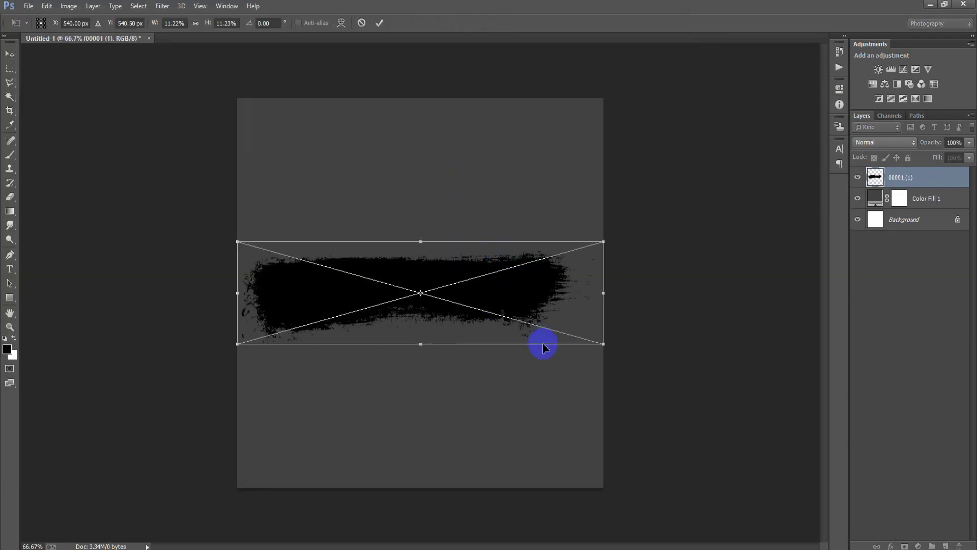
# Step: Scale the brush stroke down and position it near the top of the canvas
pyautogui.moveTo(607, 344); pyautogui.dragTo(581, 326)
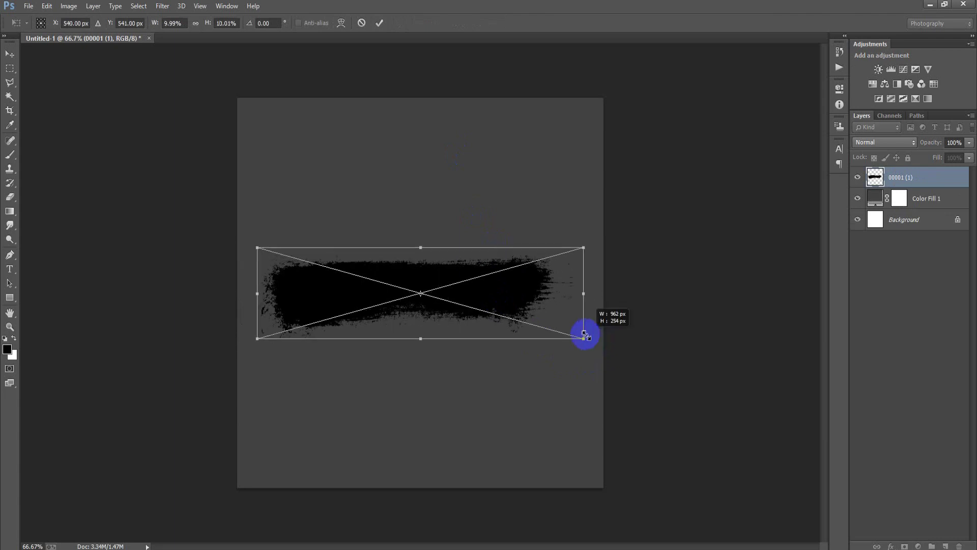
pyautogui.moveTo(535, 305); pyautogui.dragTo(551, 184)
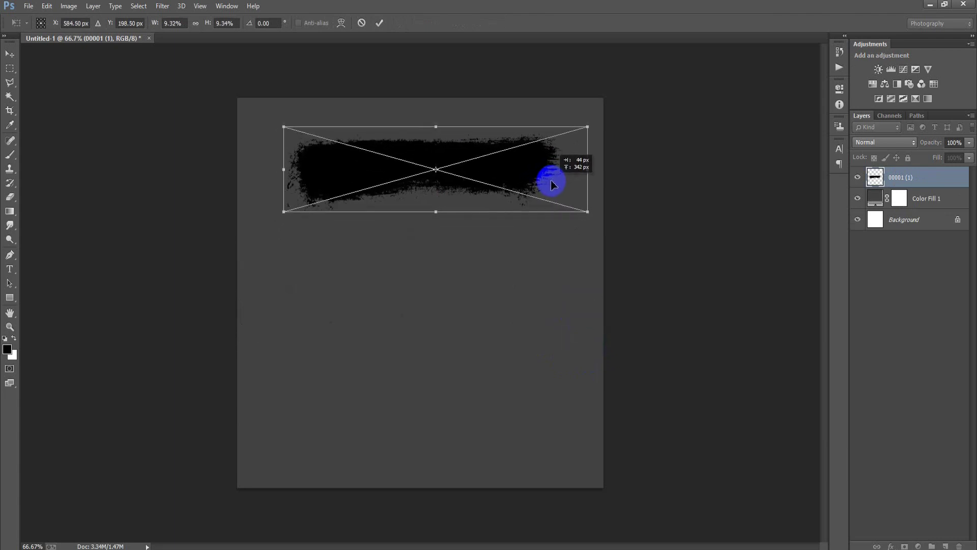
pyautogui.moveTo(432, 211); pyautogui.dragTo(432, 220)
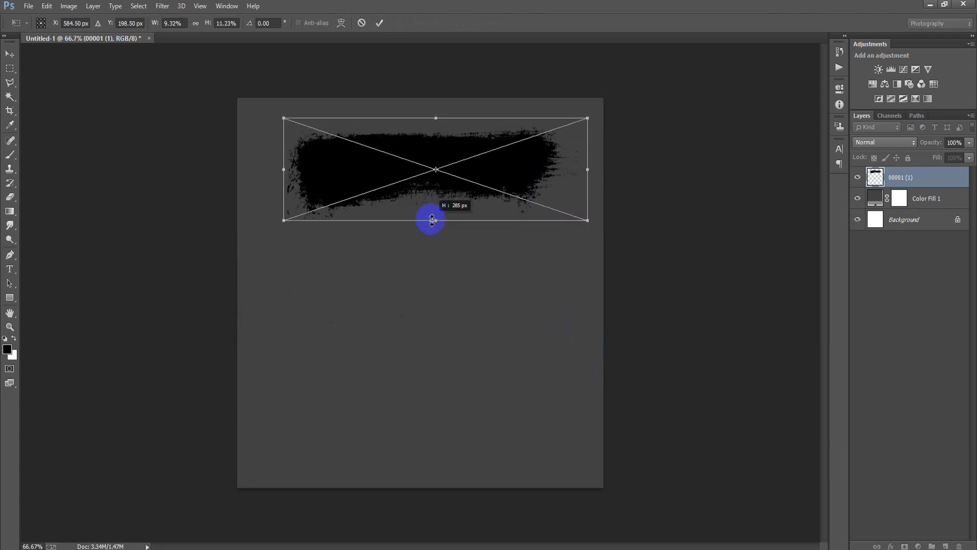
pyautogui.moveTo(589, 172); pyautogui.dragTo(594, 172)
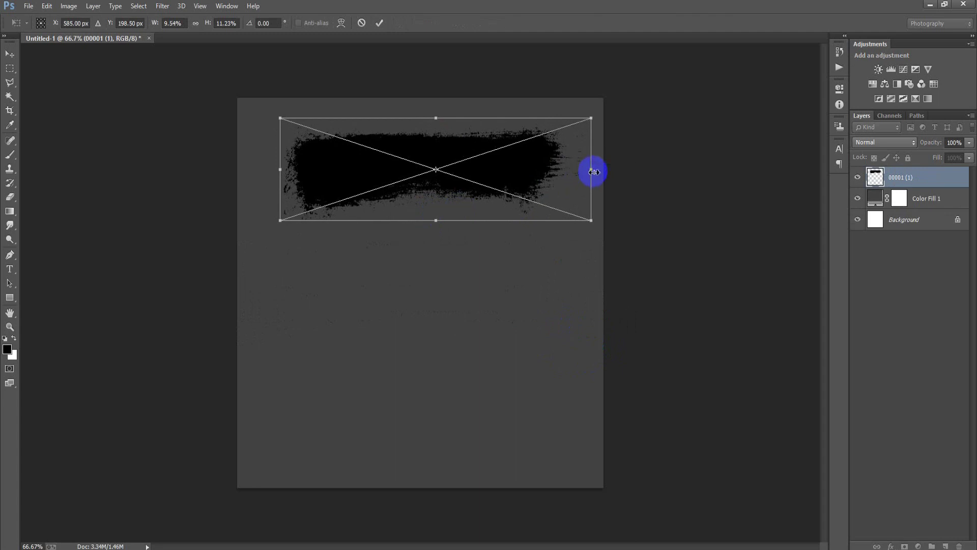
pyautogui.click(380, 23)
# Step: Centre the stroke horizontally on the canvas by aligning it with the Background
pyautogui.keyDown('ctrl'); pyautogui.click(912, 221); pyautogui.keyUp('ctrl')
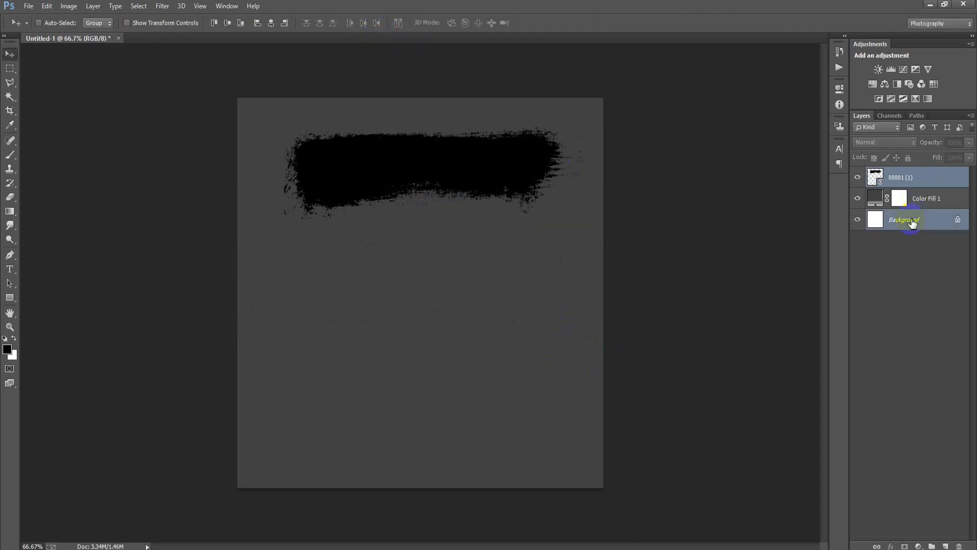
pyautogui.click(271, 29)
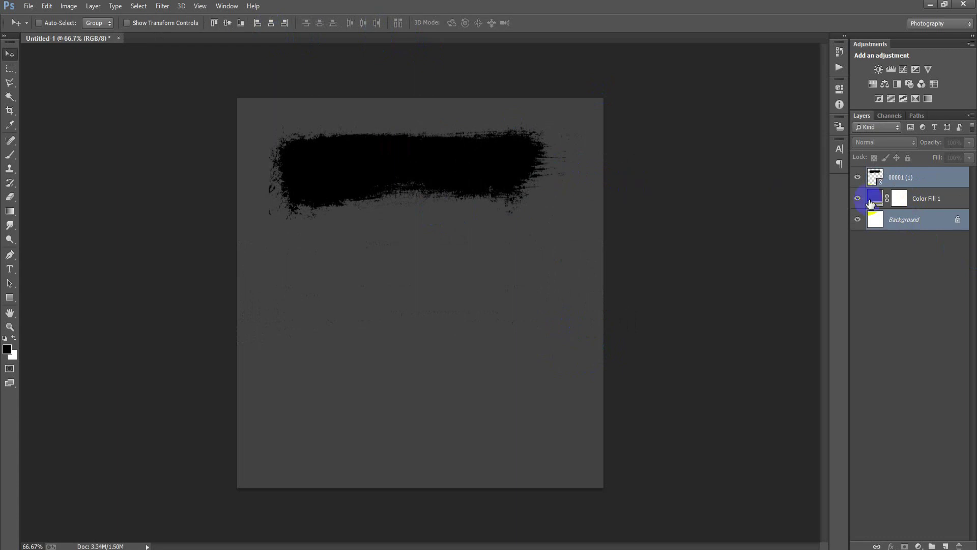
pyautogui.click(921, 188)
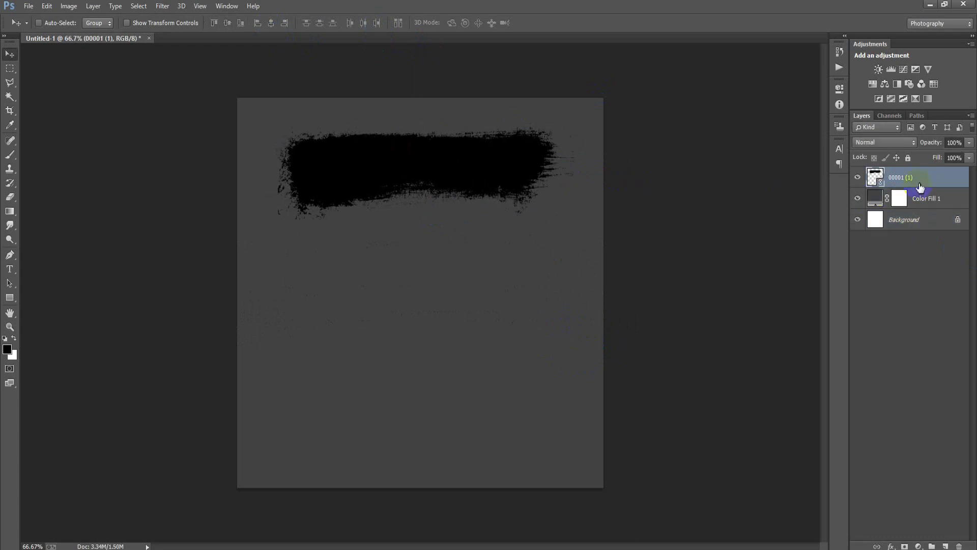
pyautogui.rightClick(946, 191)
# Step: Rasterize the stroke, fill it with dark teal 005F75, and duplicate the layer
pyautogui.click(703, 242)
pyautogui.click(858, 178)
pyautogui.press('i')
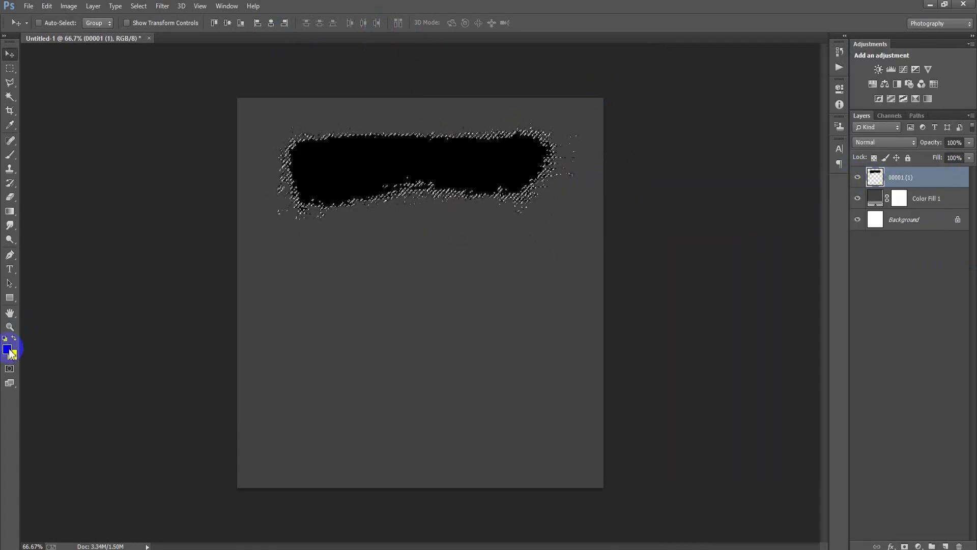
pyautogui.click(7, 349)
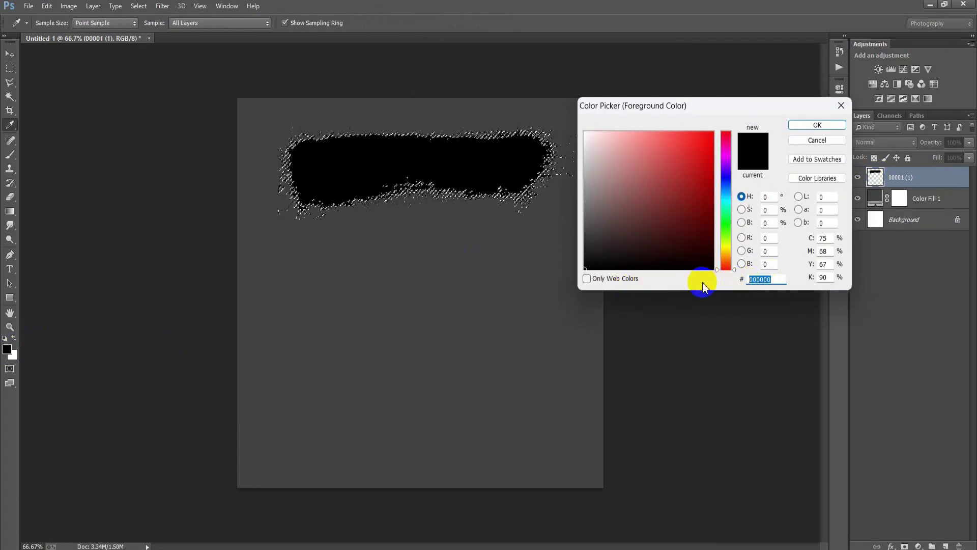
pyautogui.write('00')
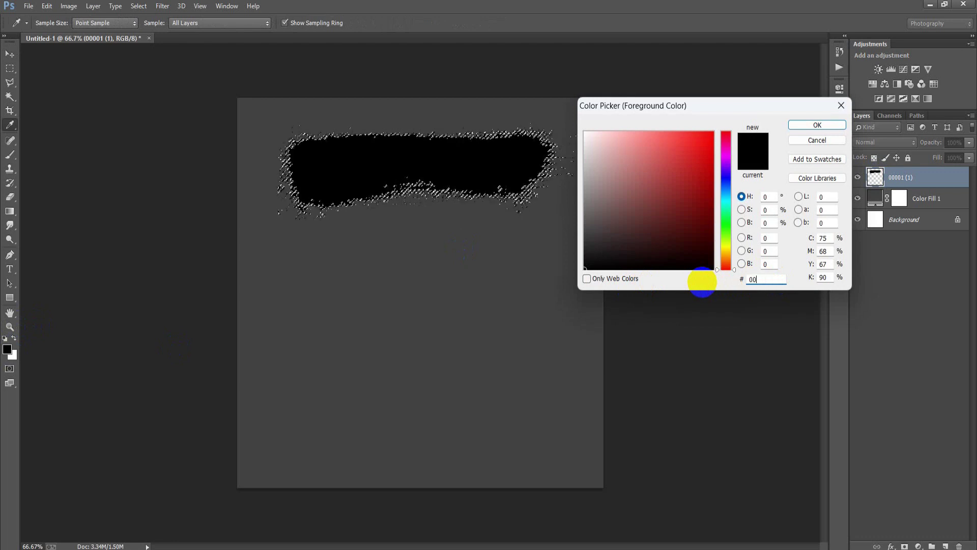
pyautogui.write('5F7')
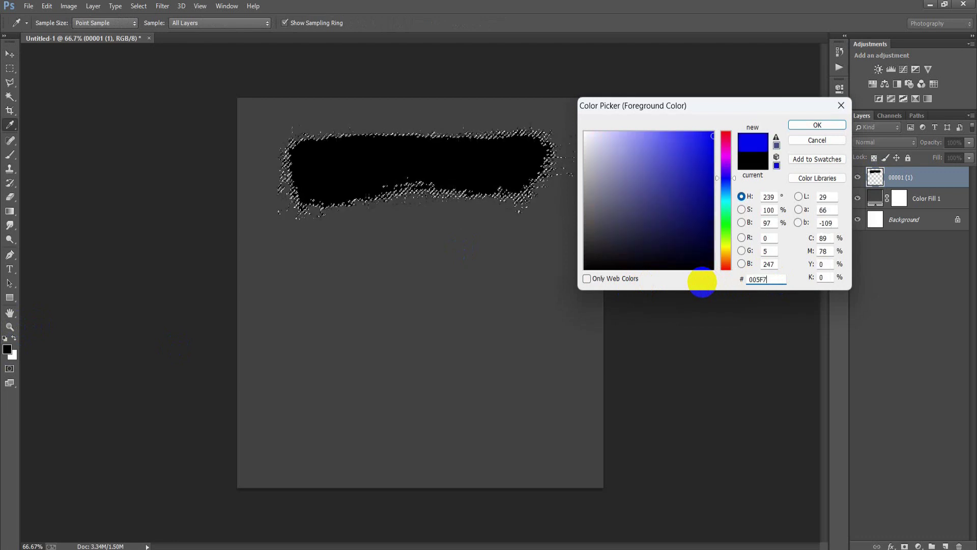
pyautogui.write('5')
pyautogui.click(817, 124)
pyautogui.press('v')
pyautogui.hotkey('shift', 'alt', 'BackSpace')
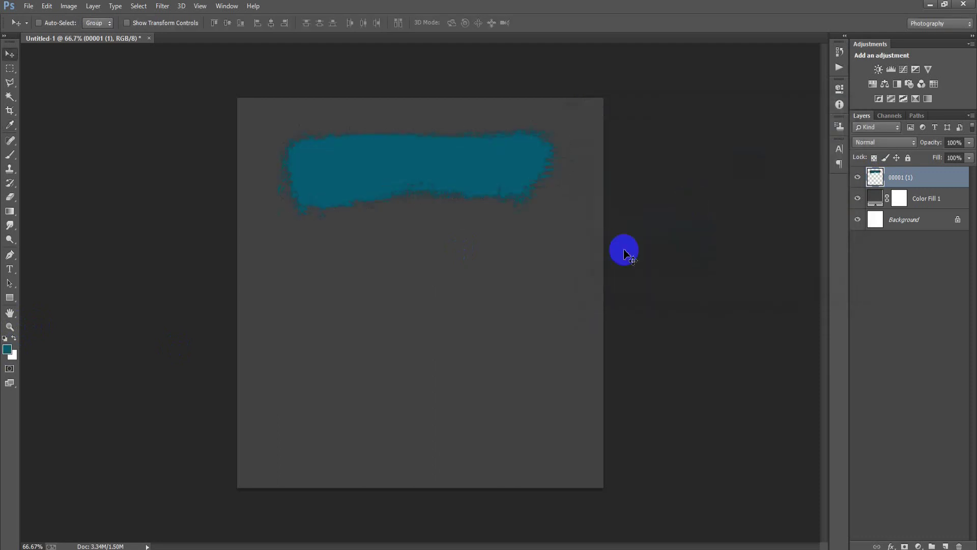
pyautogui.hotkey('ctrl', 'j')
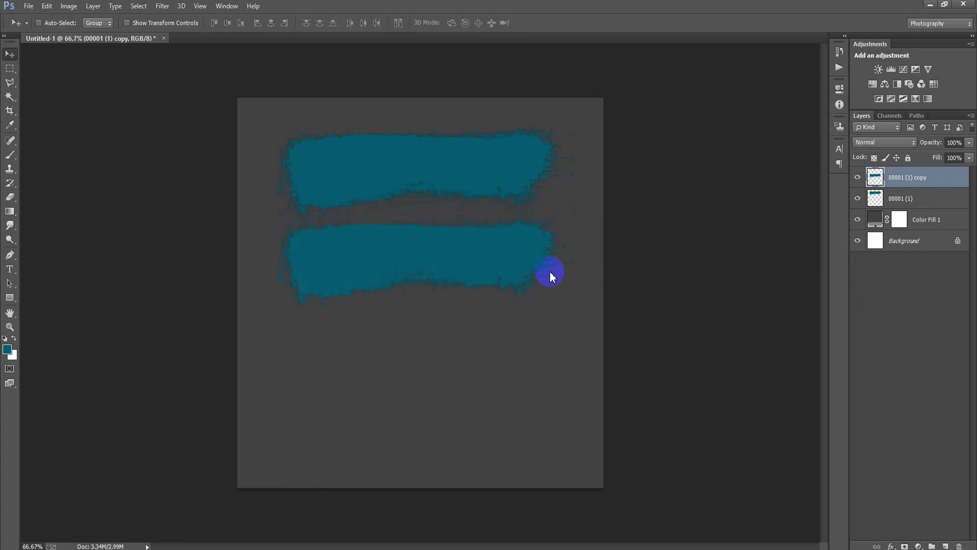
# Step: Flip the duplicated lower stroke horizontally
pyautogui.hotkey('ctrl', 't')
pyautogui.rightClick(484, 264)
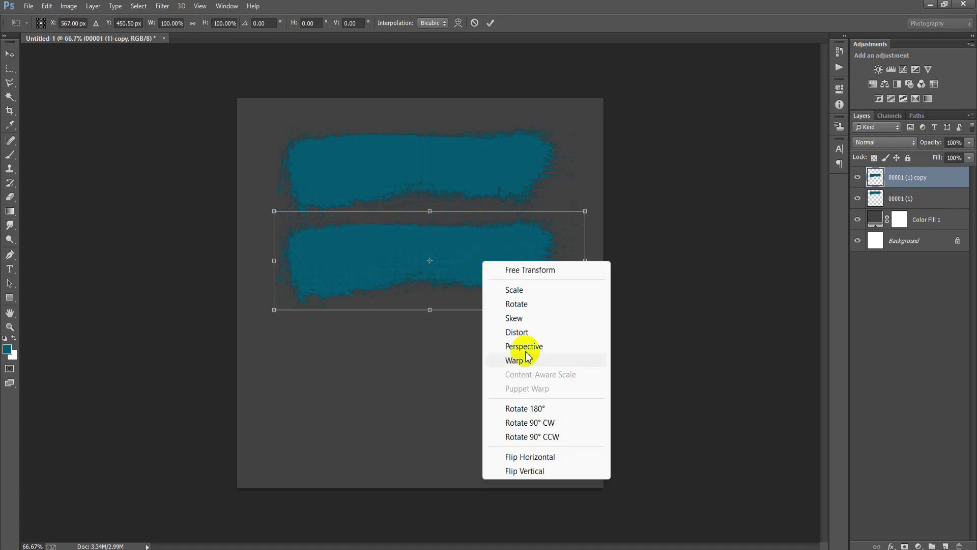
pyautogui.click(558, 457)
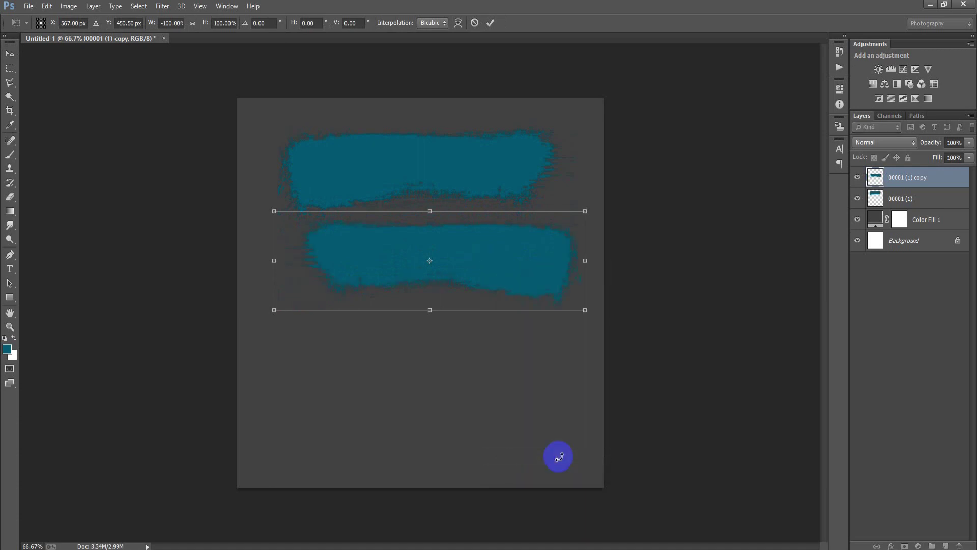
pyautogui.click(490, 22)
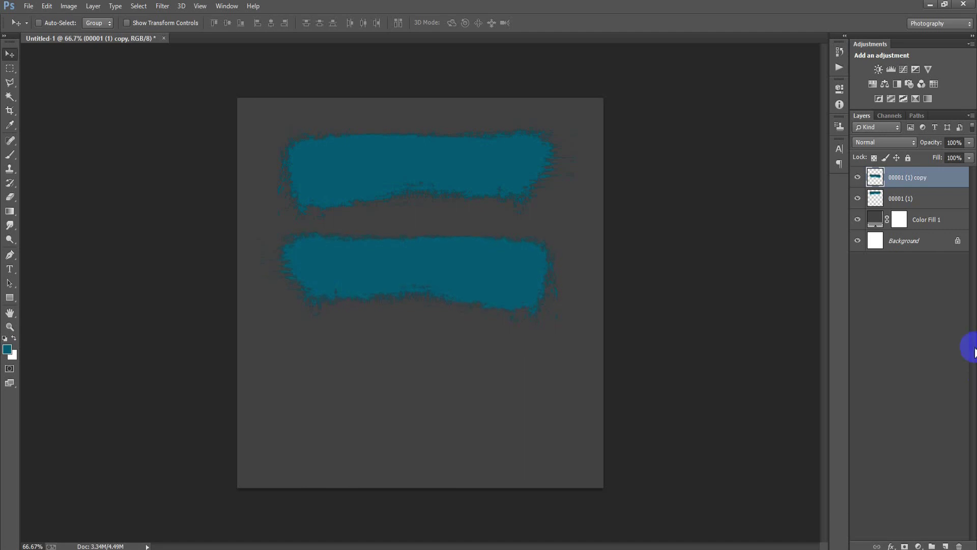
# Step: Fill the lower stroke with lighter teal 0A9396 and clear the selection
pyautogui.keyDown('ctrl'); pyautogui.click(875, 179); pyautogui.keyUp('ctrl')
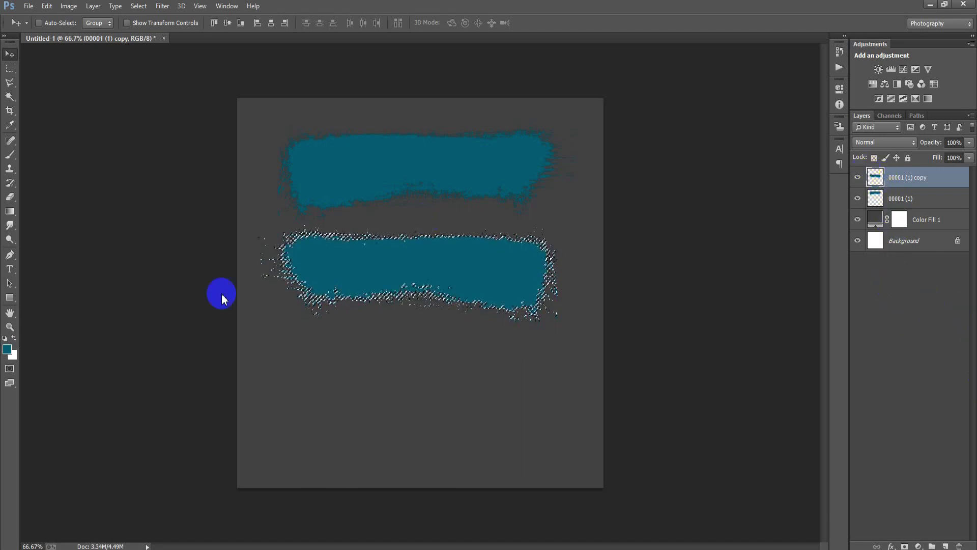
pyautogui.click(7, 349)
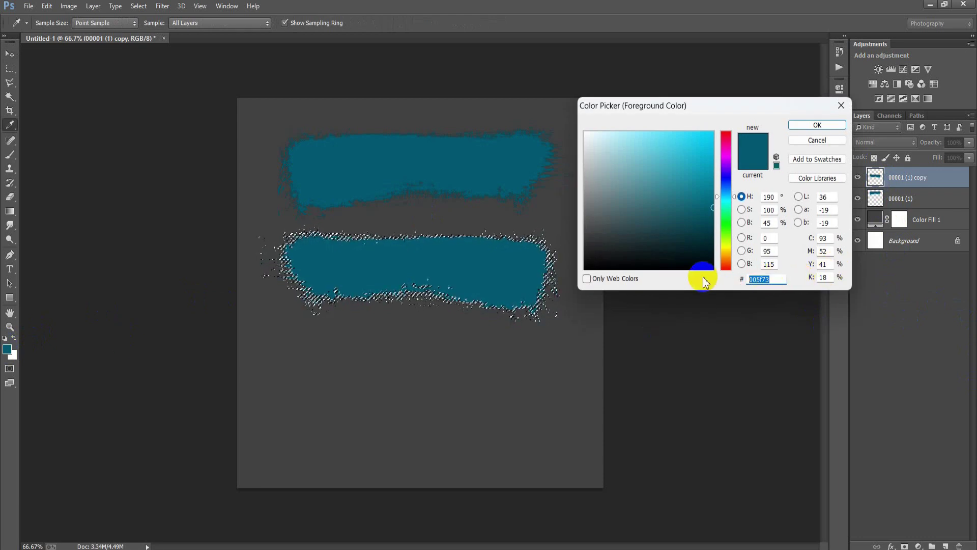
pyautogui.write('0A939')
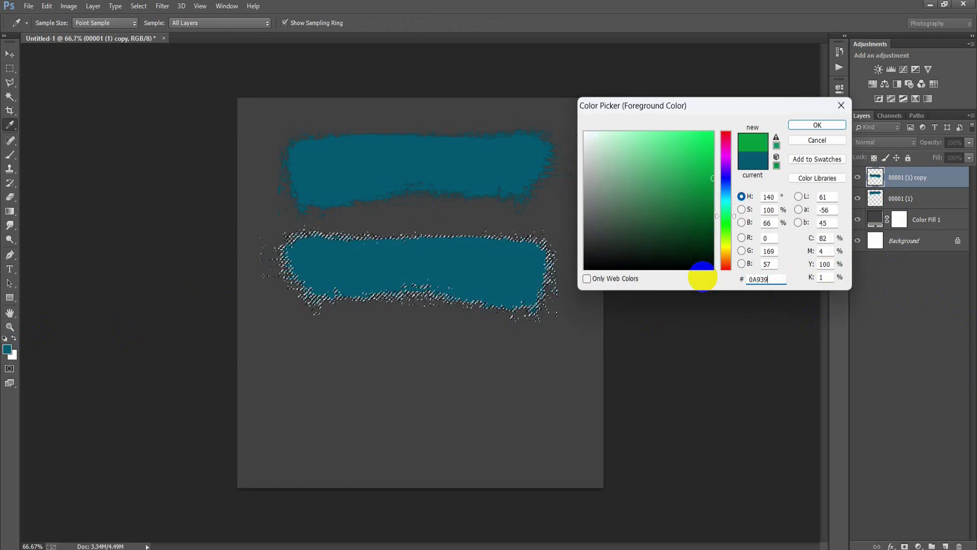
pyautogui.write('6')
pyautogui.press('Return')
pyautogui.press('v')
pyautogui.hotkey('alt', 'BackSpace')
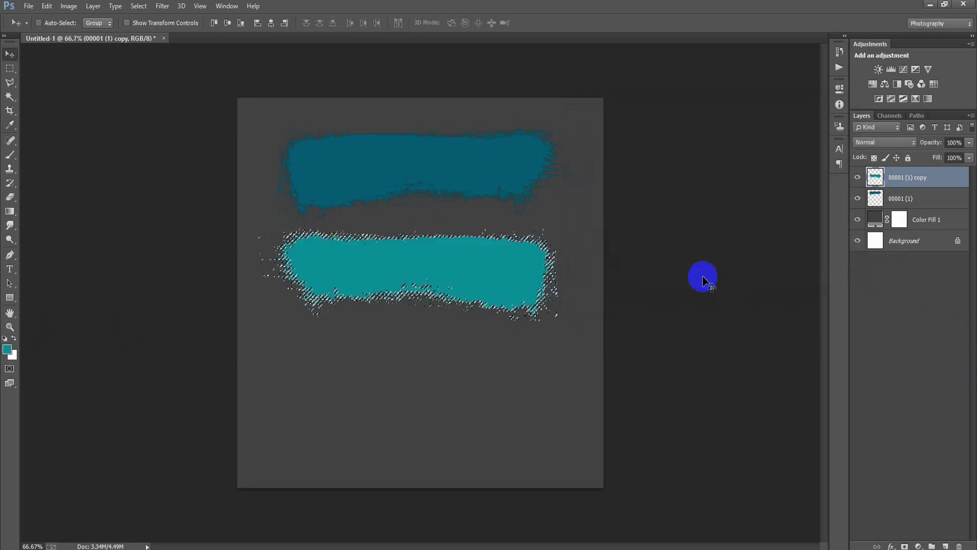
pyautogui.hotkey('ctrl', 'd')
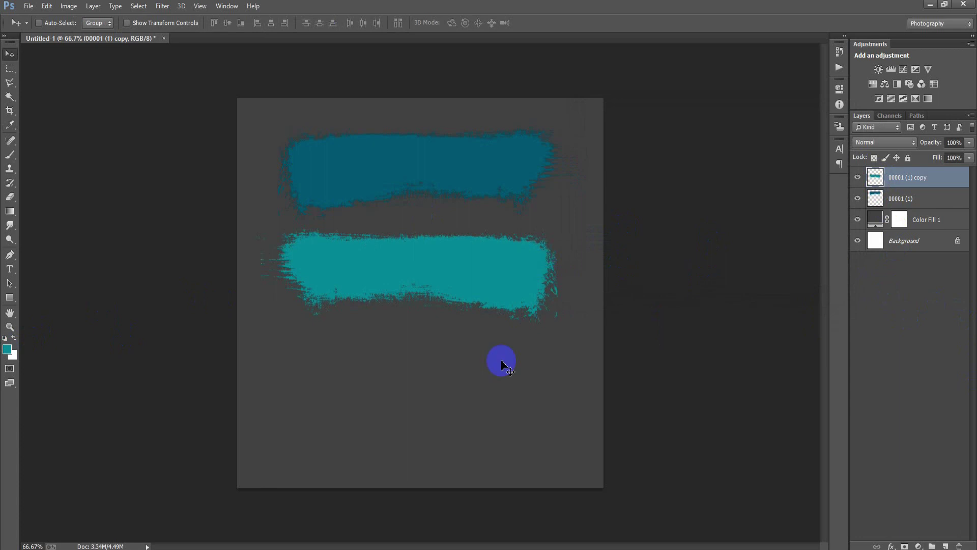
pyautogui.click(916, 199)
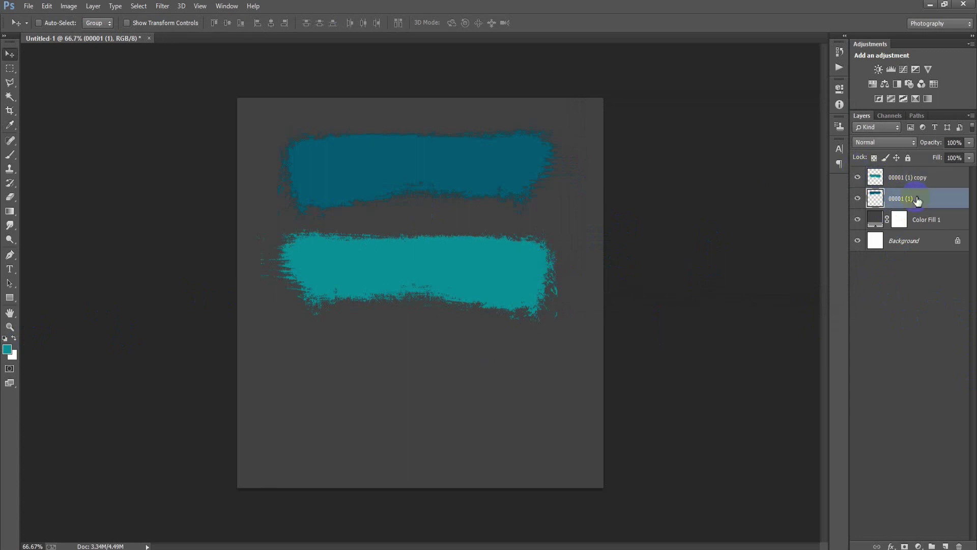
# Step: Duplicate the original stroke, move its layer to the top and its bar below the others
pyautogui.hotkey('ctrl', 'j')
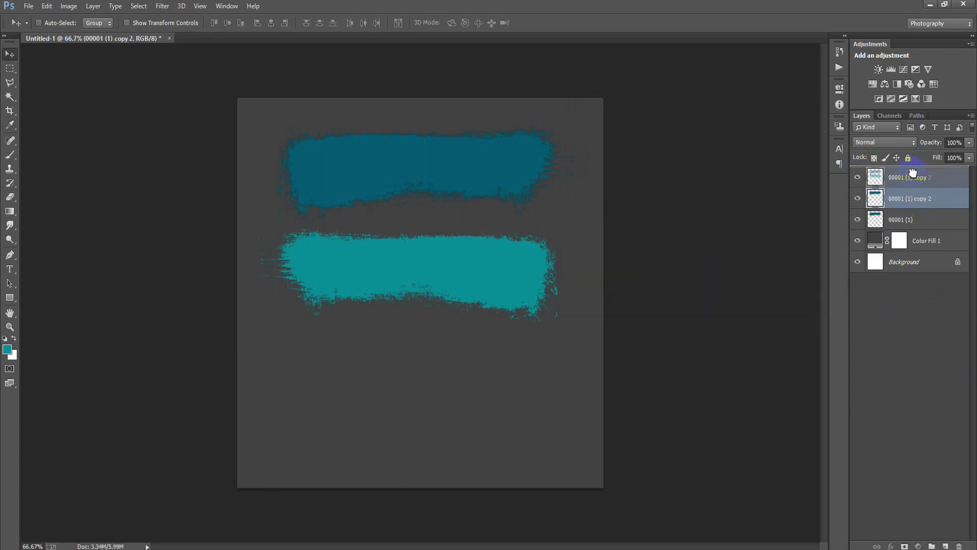
pyautogui.moveTo(911, 192); pyautogui.dragTo(911, 170)
pyautogui.moveTo(405, 168); pyautogui.dragTo(403, 372)
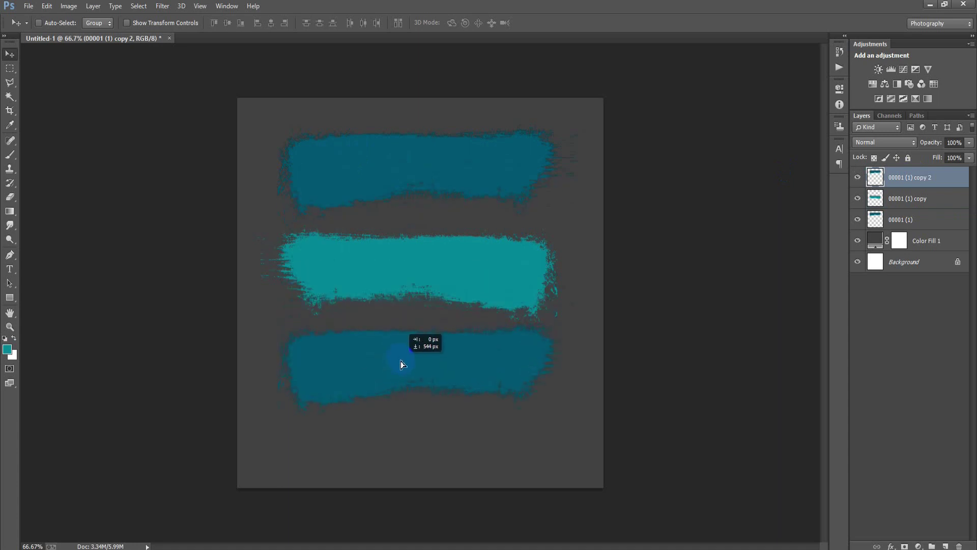
pyautogui.moveTo(401, 369); pyautogui.dragTo(401, 373)
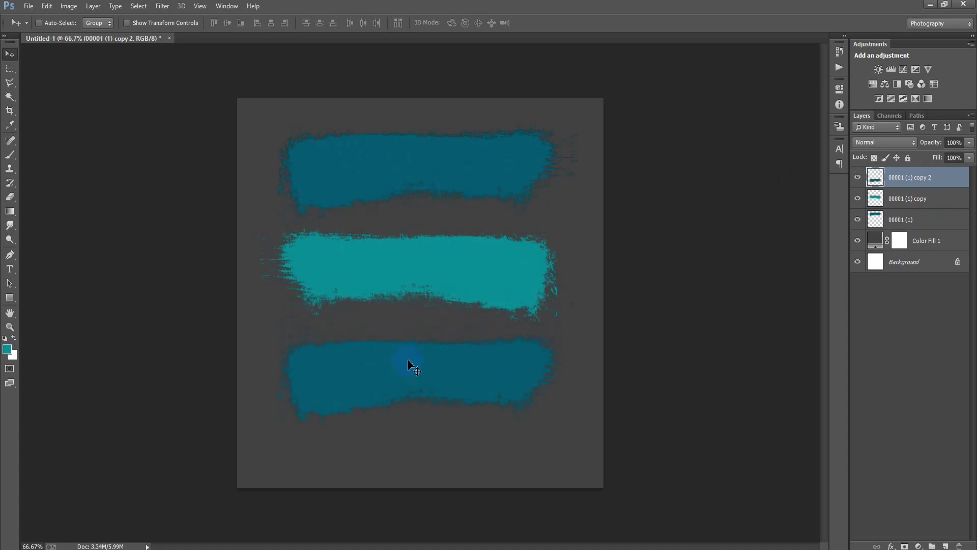
# Step: Fill the bottom bar with mint 94D2BD
pyautogui.keyDown('ctrl'); pyautogui.click(874, 179); pyautogui.keyUp('ctrl')
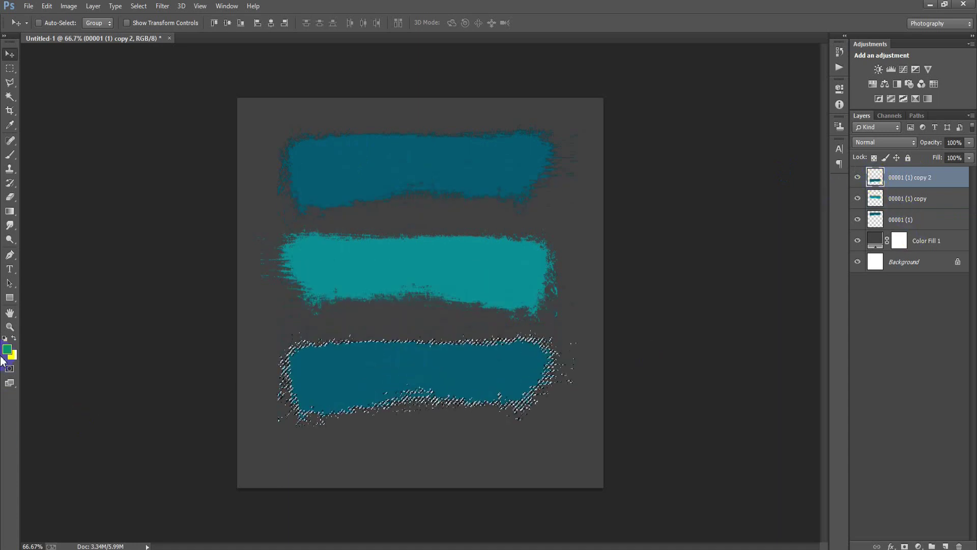
pyautogui.click(7, 350)
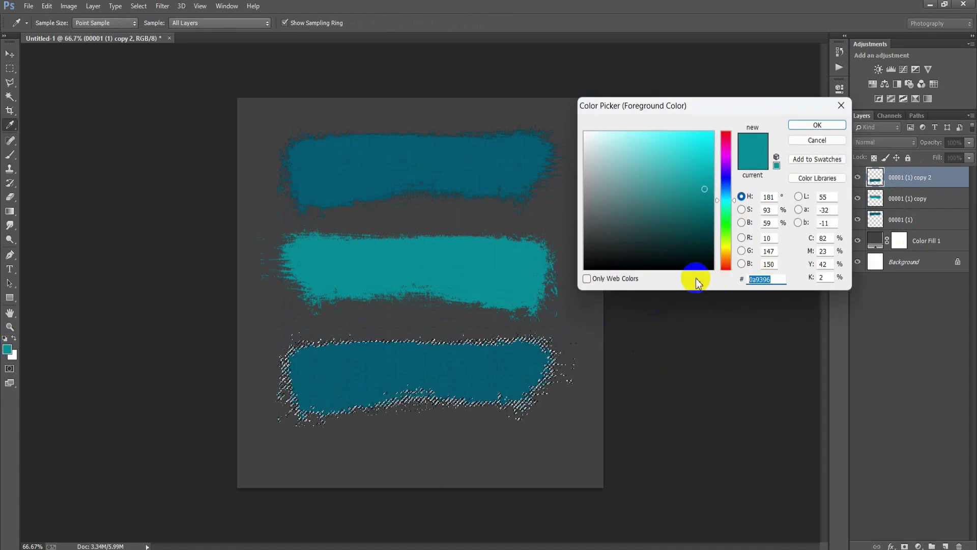
pyautogui.write('94D')
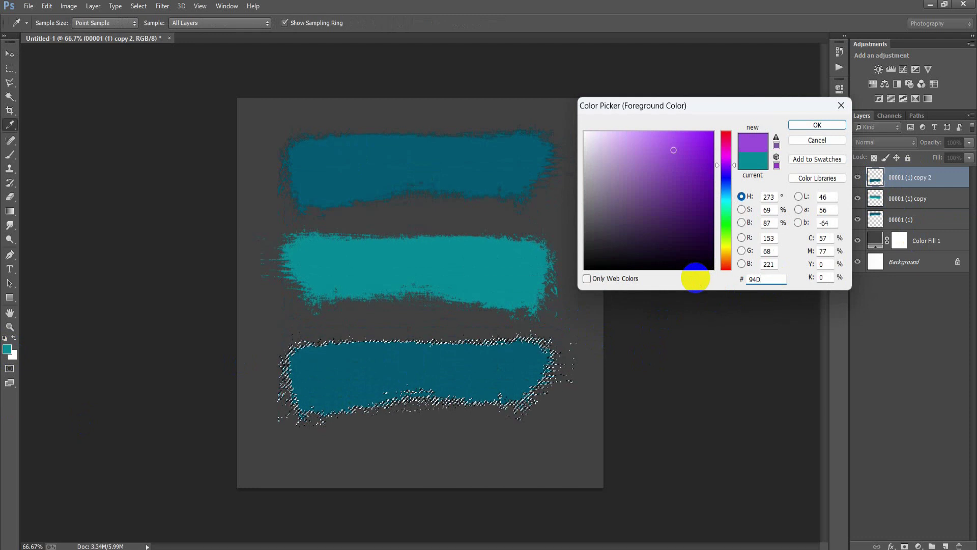
pyautogui.write('2bd')
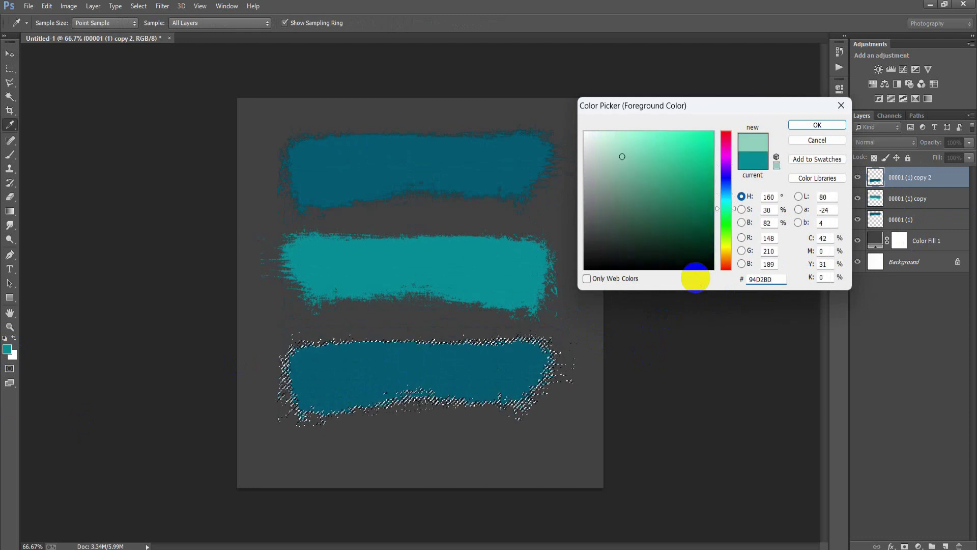
pyautogui.press('Return')
pyautogui.hotkey('alt', 'BackSpace')
pyautogui.press('v')
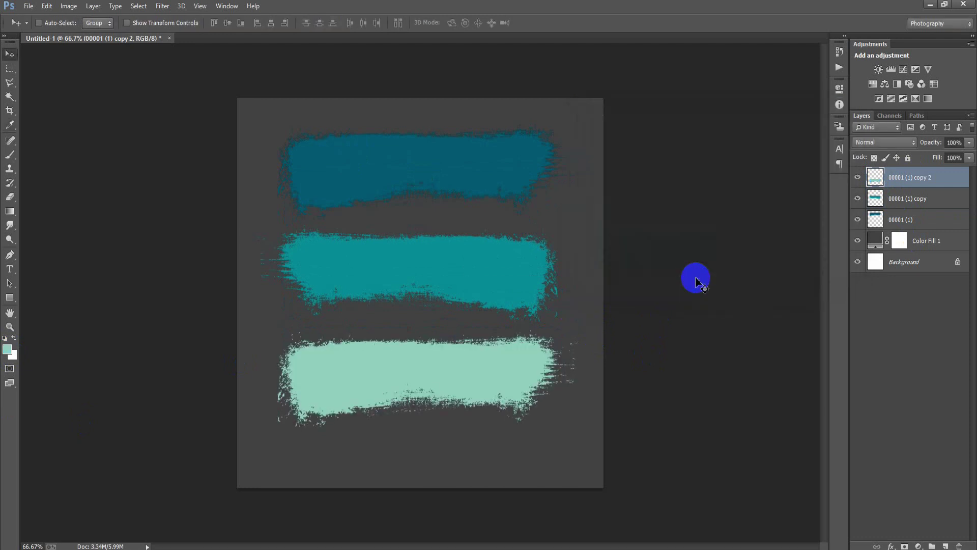
pyautogui.click(885, 200)
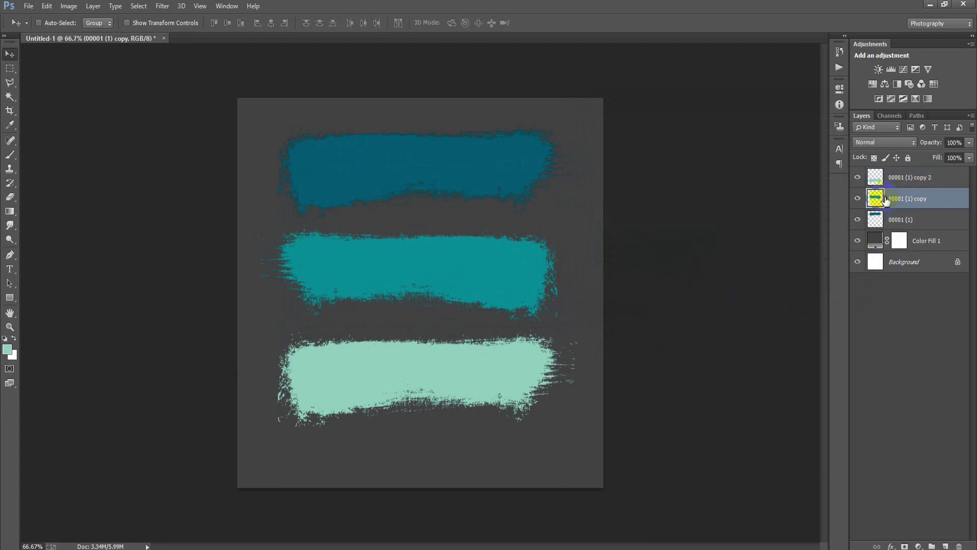
# Step: Nudge the three bars upward and scale them together to 89%
pyautogui.click(859, 199)
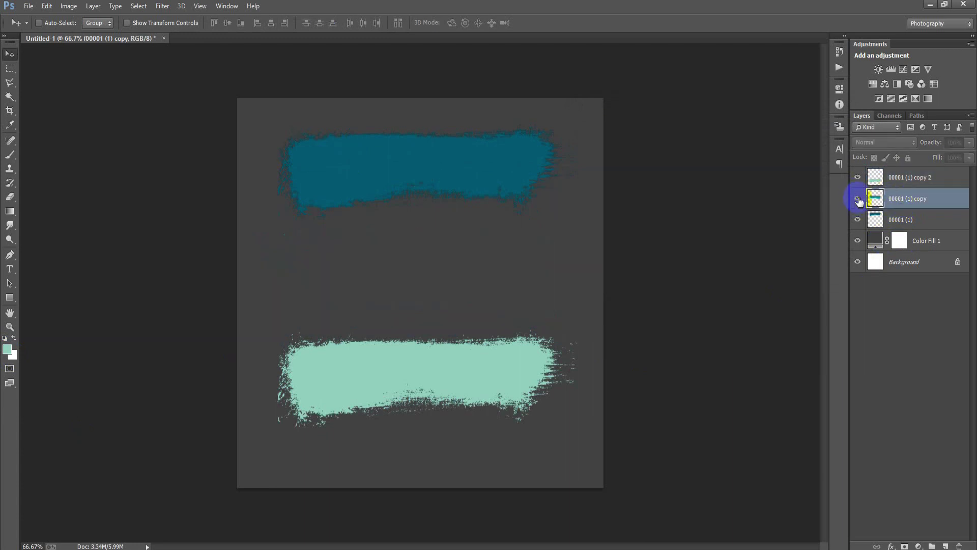
pyautogui.click(909, 179)
pyautogui.keyDown('shift'); pyautogui.click(910, 220); pyautogui.keyUp('shift')
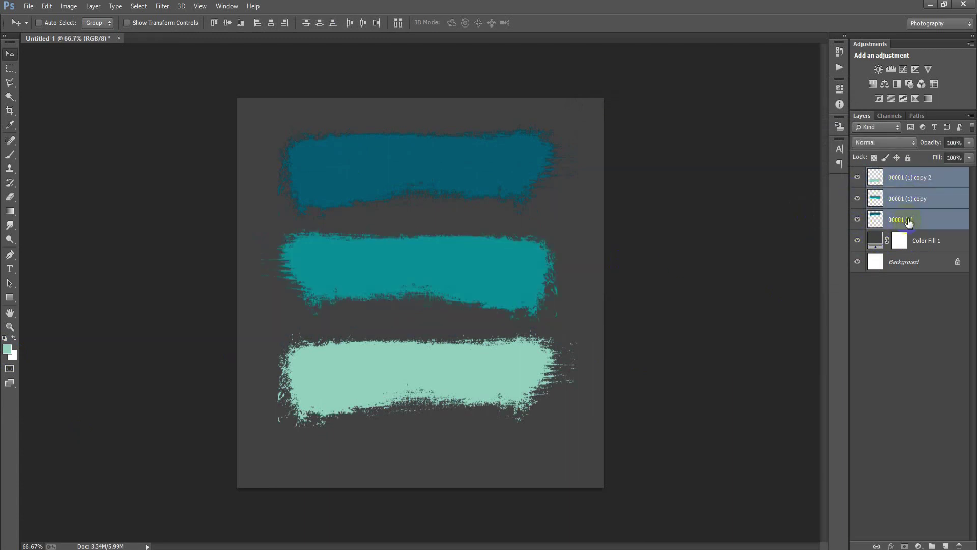
pyautogui.hotkey('shift', 'Up')
pyautogui.hotkey('shift', 'Up')
pyautogui.hotkey('shift', 'Up')
pyautogui.hotkey('shift', 'Up')
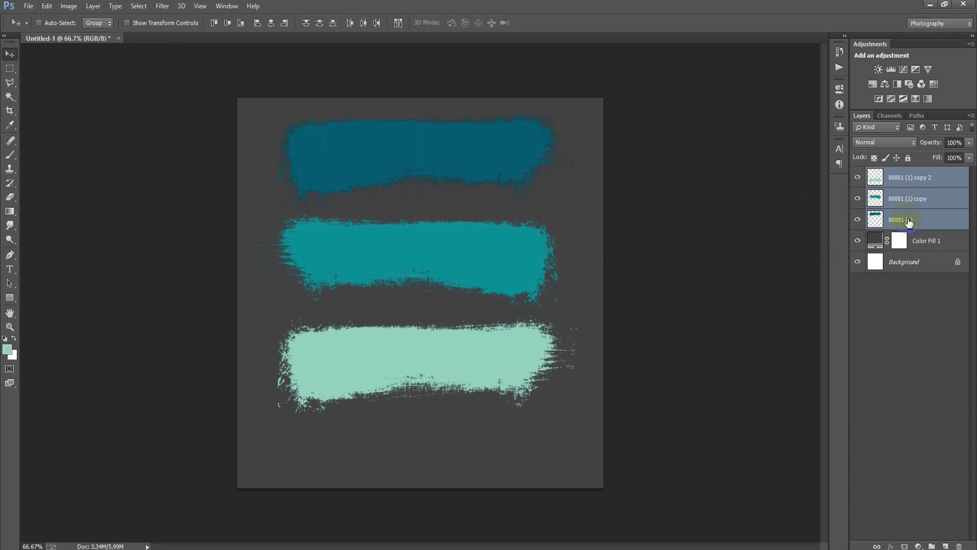
pyautogui.hotkey('ctrl', 't')
pyautogui.moveTo(586, 409); pyautogui.dragTo(565, 392)
pyautogui.moveTo(511, 351); pyautogui.dragTo(517, 332)
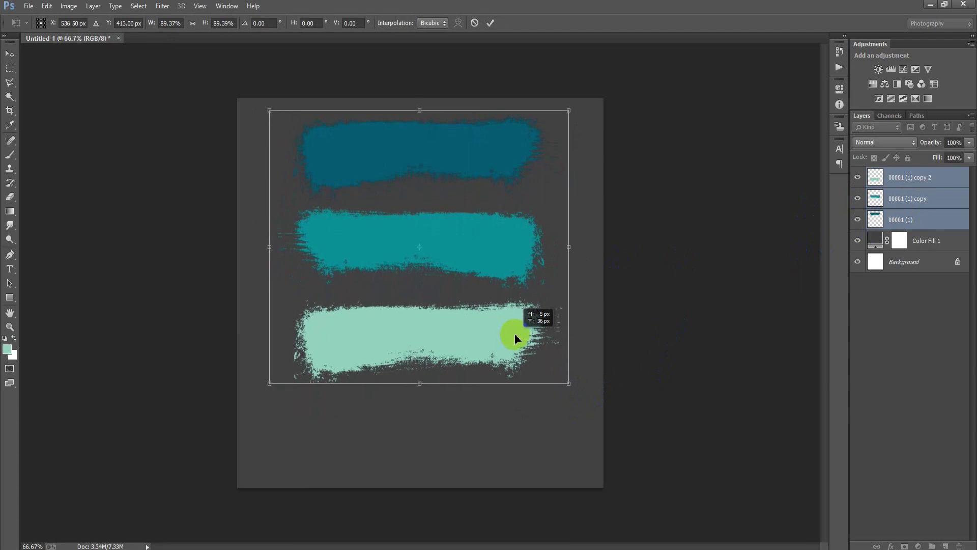
pyautogui.click(490, 22)
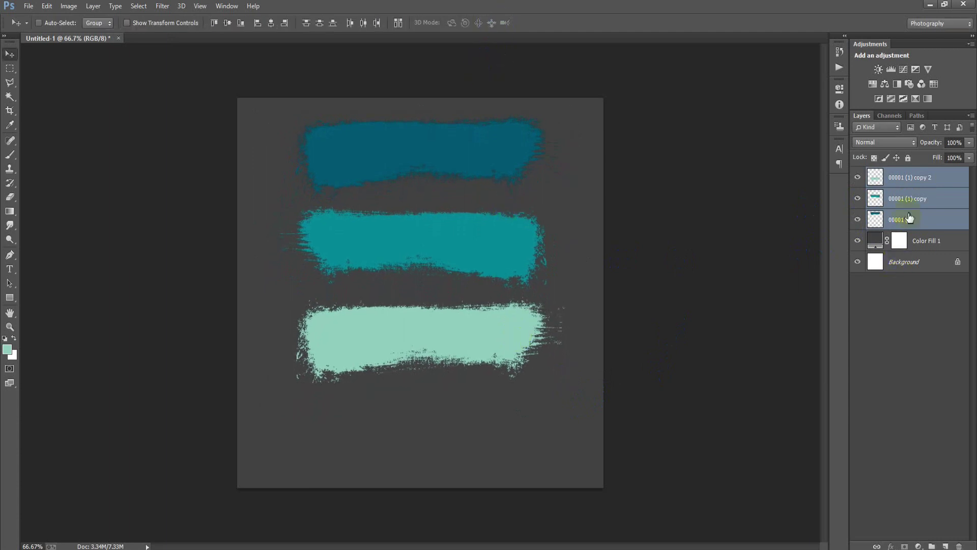
# Step: Duplicate the teal bar and move the copy to the bottom of the page
pyautogui.click(908, 198)
pyautogui.hotkey('ctrl', 'j')
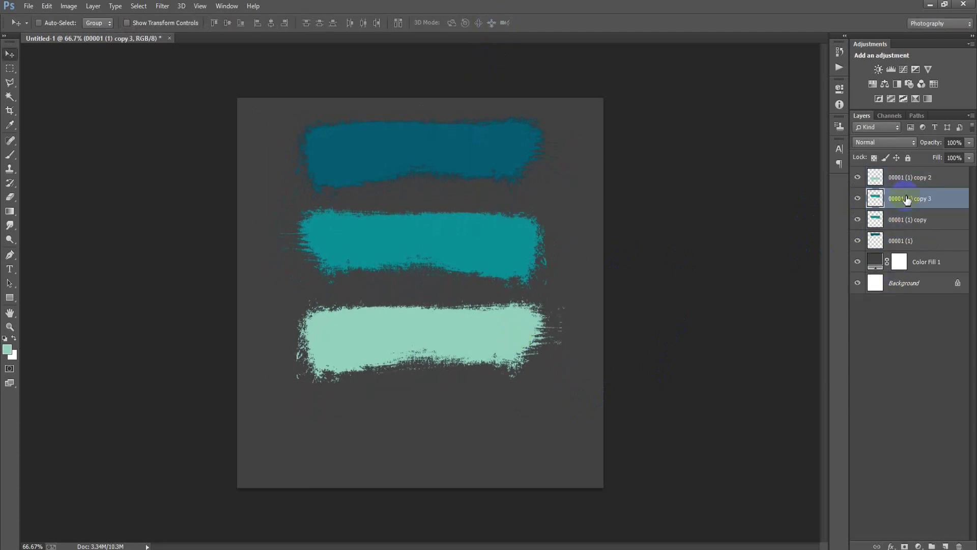
pyautogui.moveTo(908, 198); pyautogui.dragTo(907, 174)
pyautogui.moveTo(428, 253); pyautogui.dragTo(424, 438)
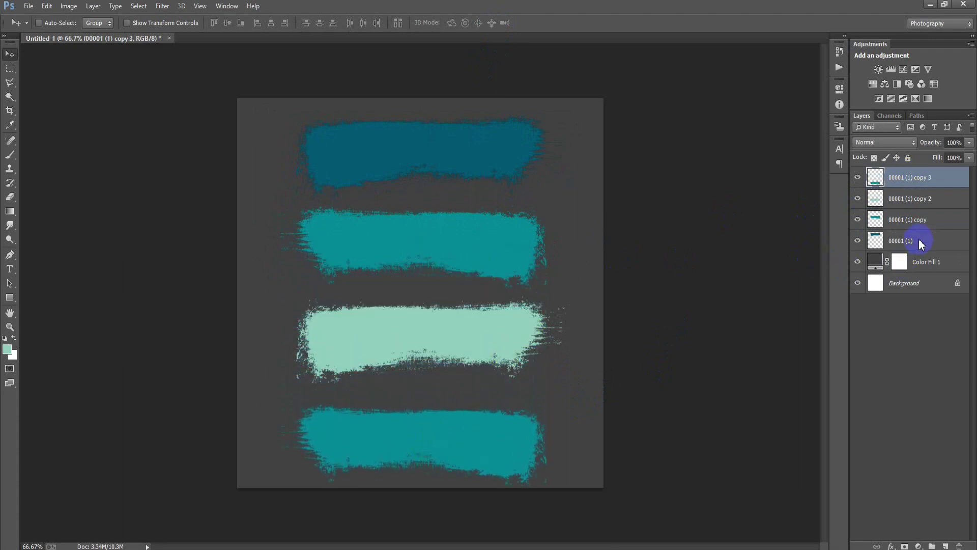
# Step: Select all four bars, nudge them up and distribute their vertical centres evenly
pyautogui.click(922, 245)
pyautogui.keyDown('shift'); pyautogui.click(910, 179); pyautogui.keyUp('shift')
pyautogui.hotkey('shift', 'Up')
pyautogui.hotkey('shift', 'Up')
pyautogui.hotkey('shift', 'Up')
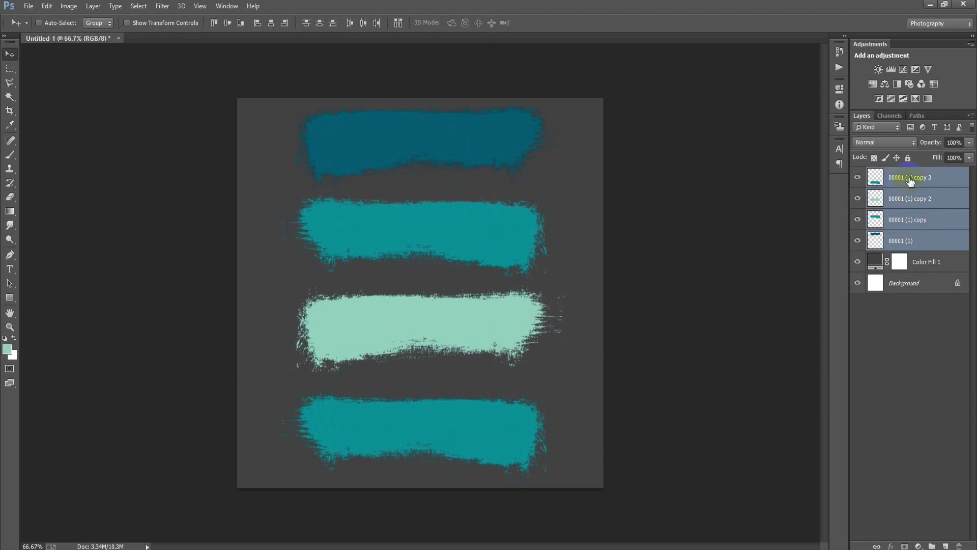
pyautogui.click(320, 24)
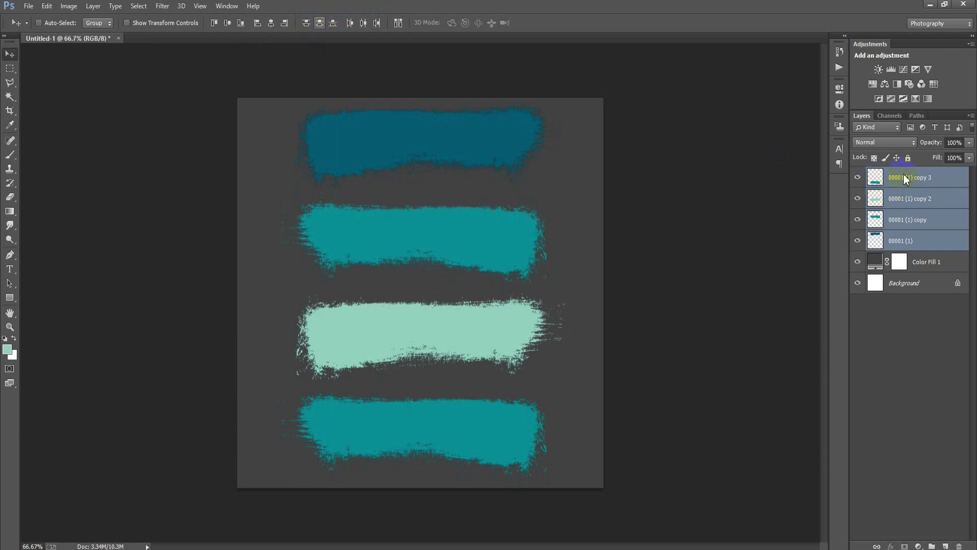
pyautogui.doubleClick(912, 177)
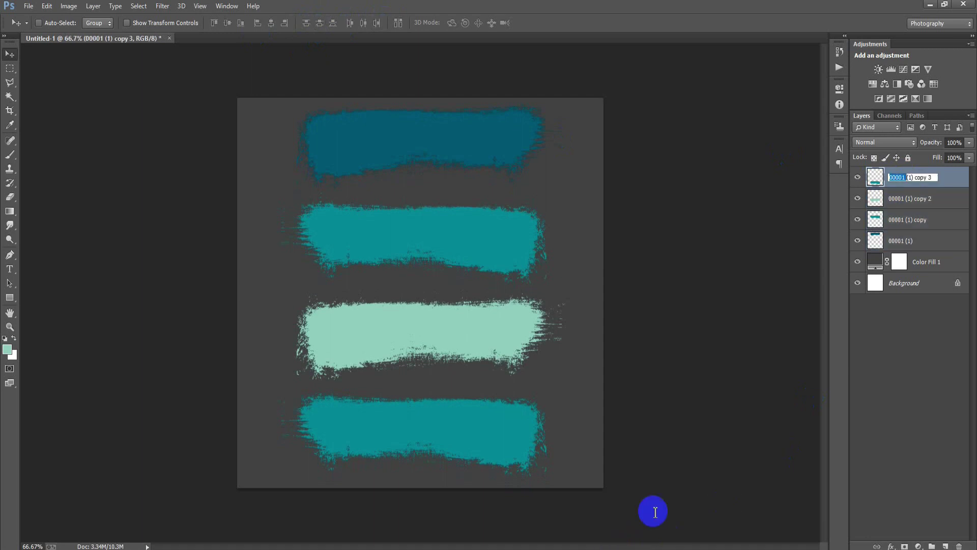
pyautogui.click(881, 177)
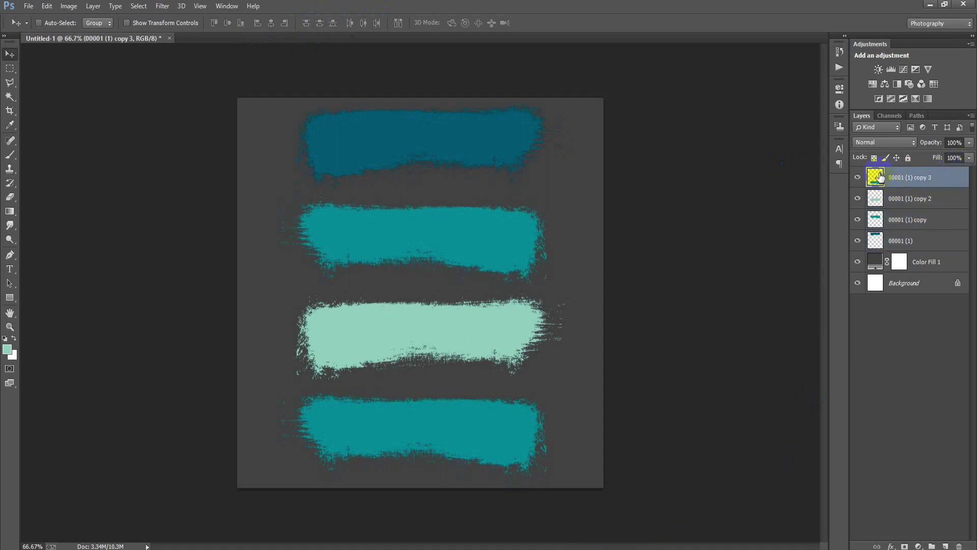
# Step: Recolour the bottom copy-3 bar with beige E9D8A6 and clear the selection
pyautogui.click(7, 349)
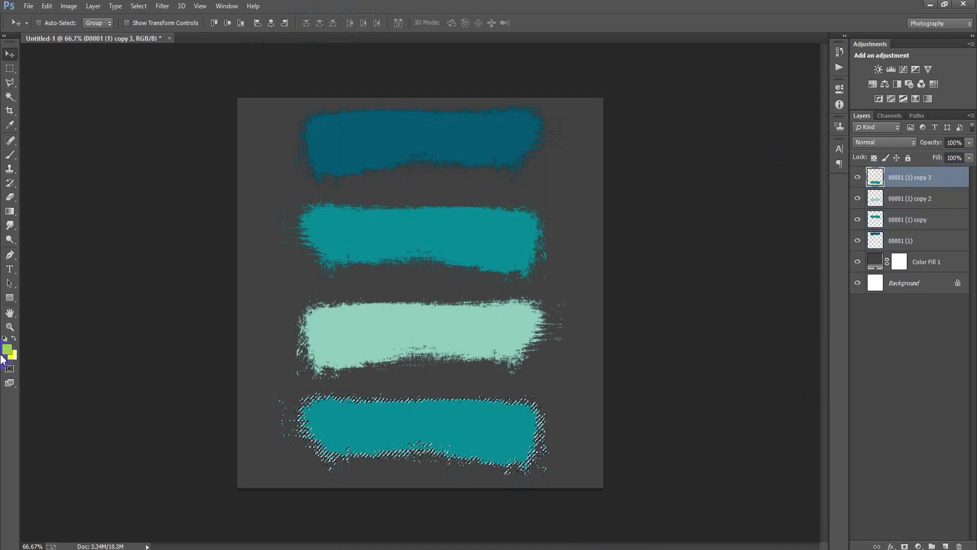
pyautogui.click(783, 289)
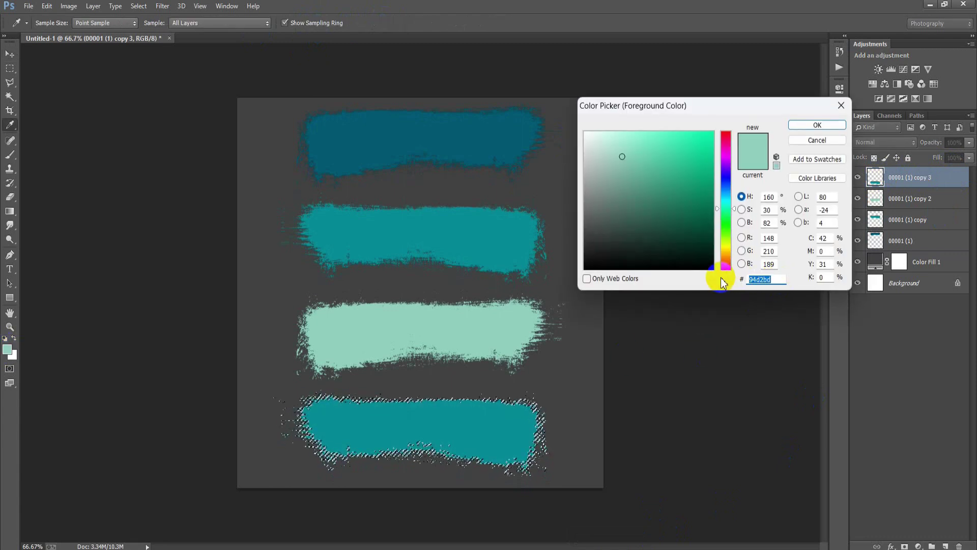
pyautogui.write('E9D8A6')
pyautogui.press('Return')
pyautogui.press('v')
pyautogui.hotkey('alt', 'BackSpace')
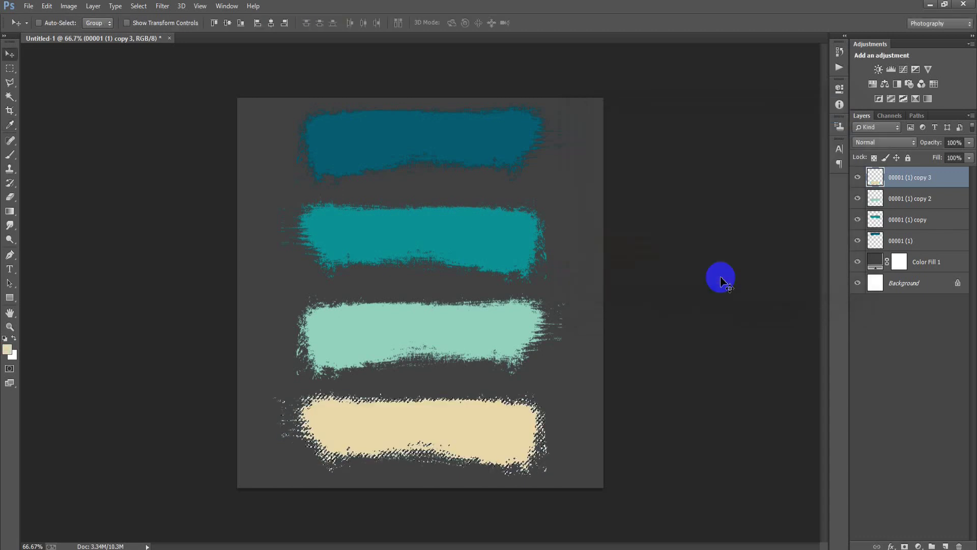
pyautogui.hotkey('ctrl', 'd')
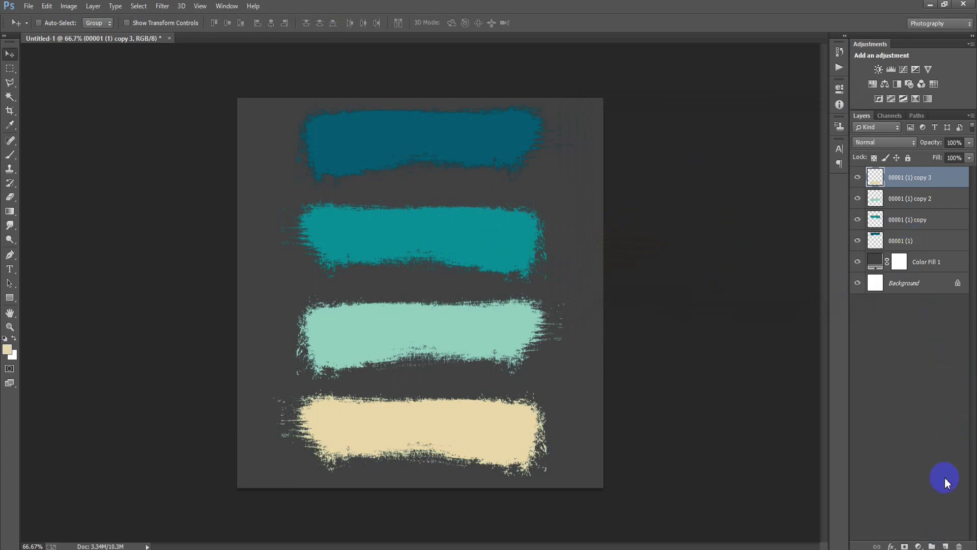
# Step: Draw a circle over the top bars with no fill and a white outline
pyautogui.click(946, 544)
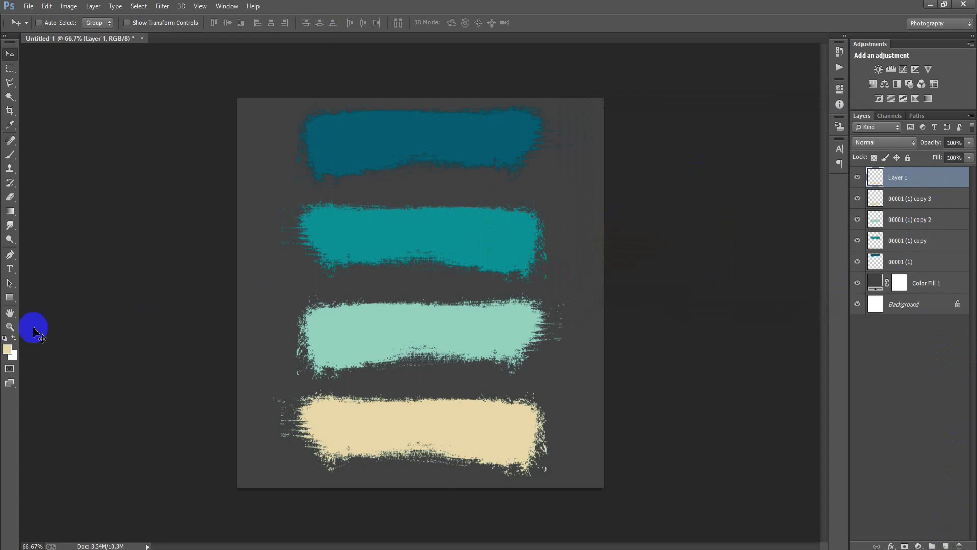
pyautogui.moveTo(9, 297); pyautogui.dragTo(43, 317)
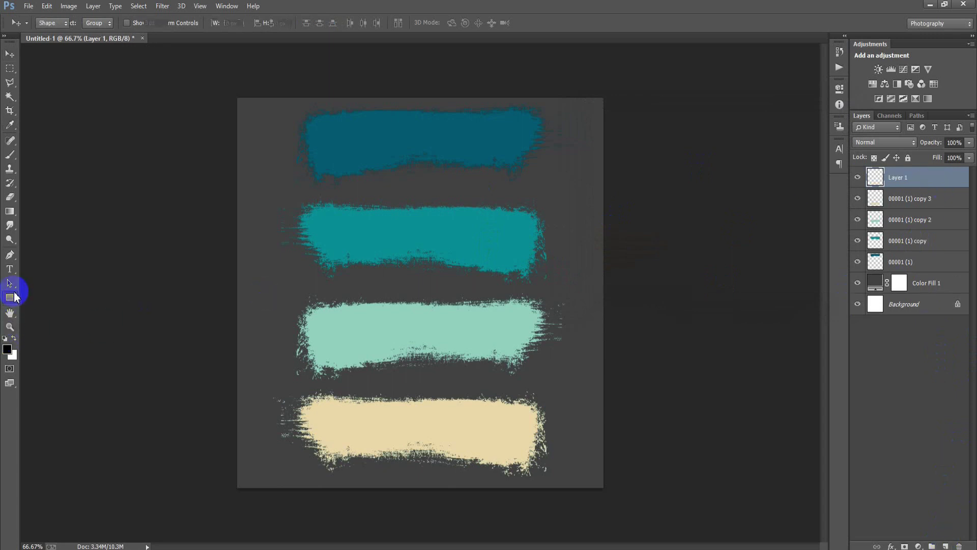
pyautogui.moveTo(338, 132); pyautogui.dragTo(449, 236)
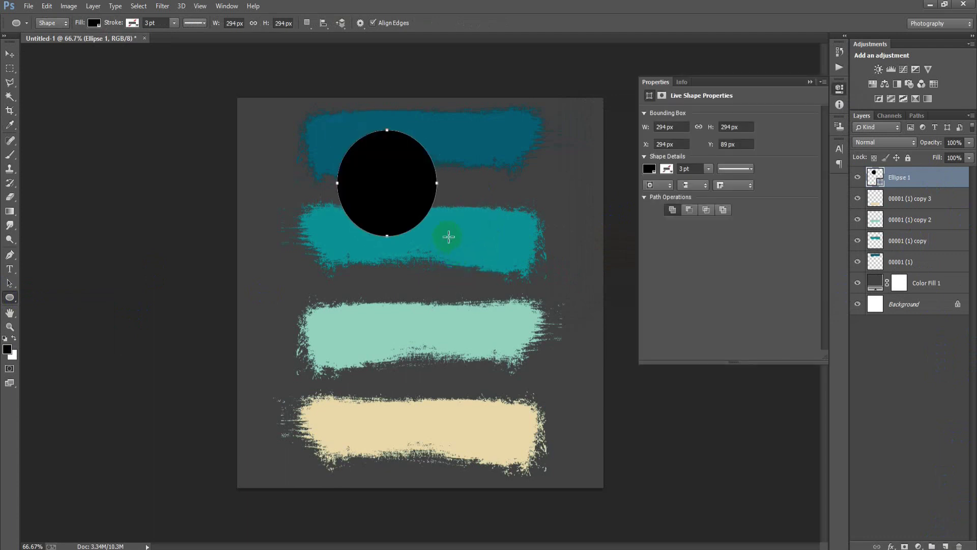
pyautogui.click(94, 23)
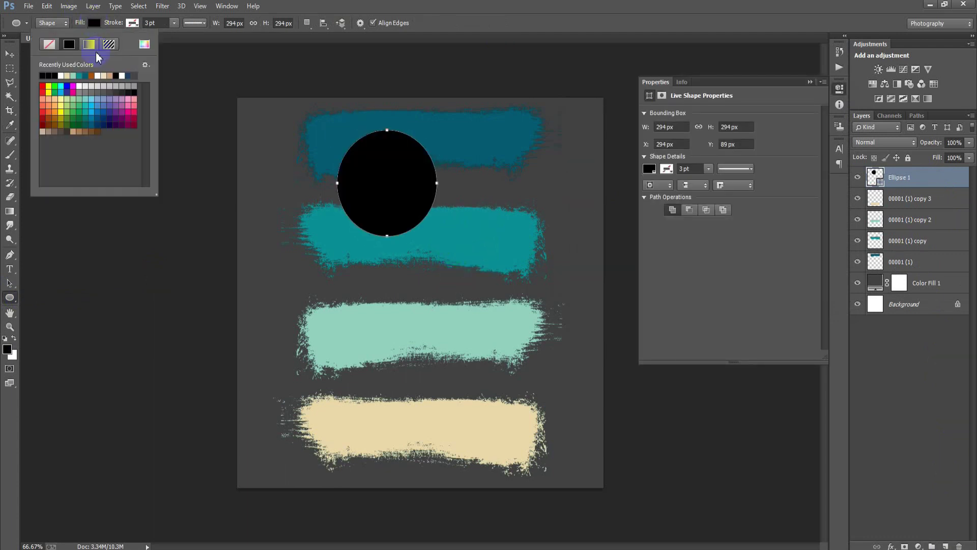
pyautogui.click(50, 45)
pyautogui.click(132, 22)
pyautogui.click(99, 76)
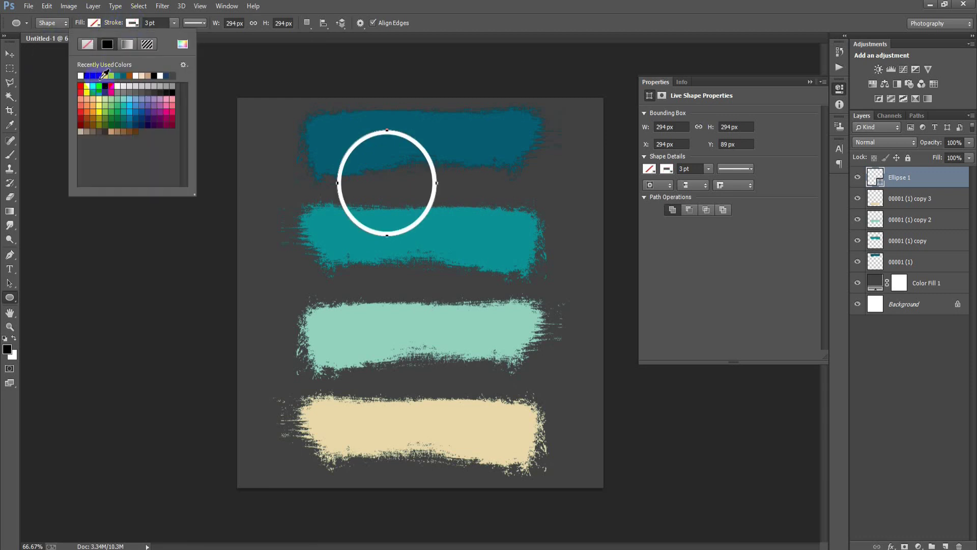
pyautogui.click(11, 54)
# Step: Move the ring to the top stroke's left end and shrink it to about 81%
pyautogui.moveTo(417, 210); pyautogui.dragTo(339, 178)
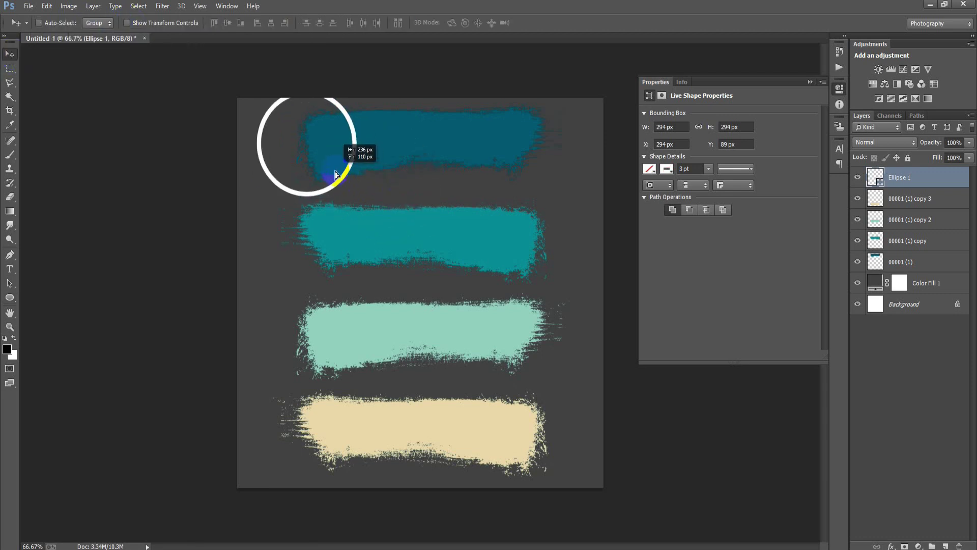
pyautogui.hotkey('ctrl', 't')
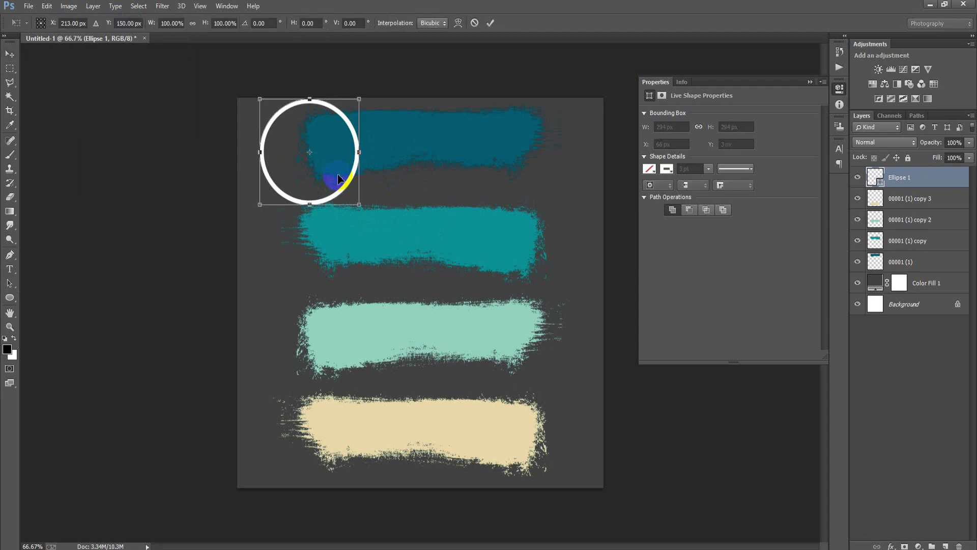
pyautogui.moveTo(366, 213); pyautogui.dragTo(342, 176)
pyautogui.click(491, 23)
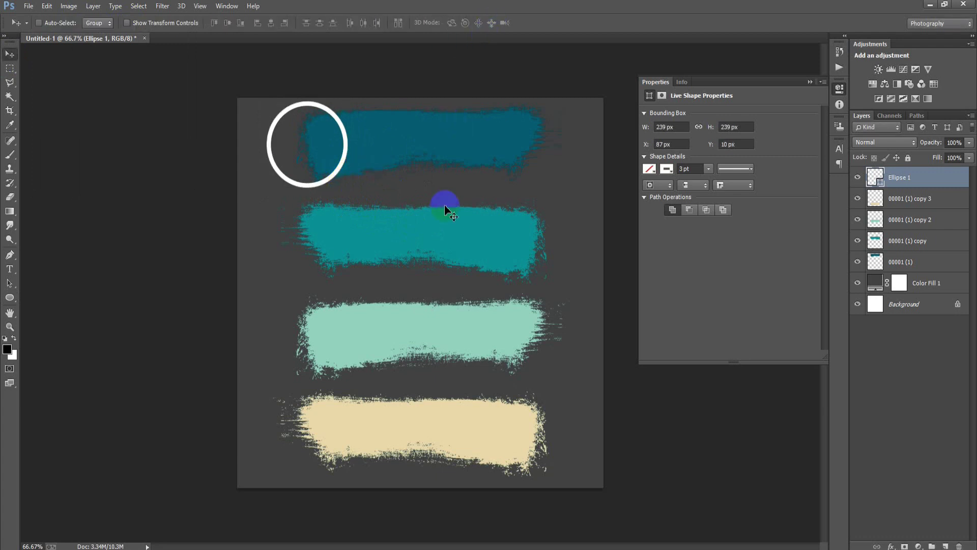
pyautogui.rightClick(939, 193)
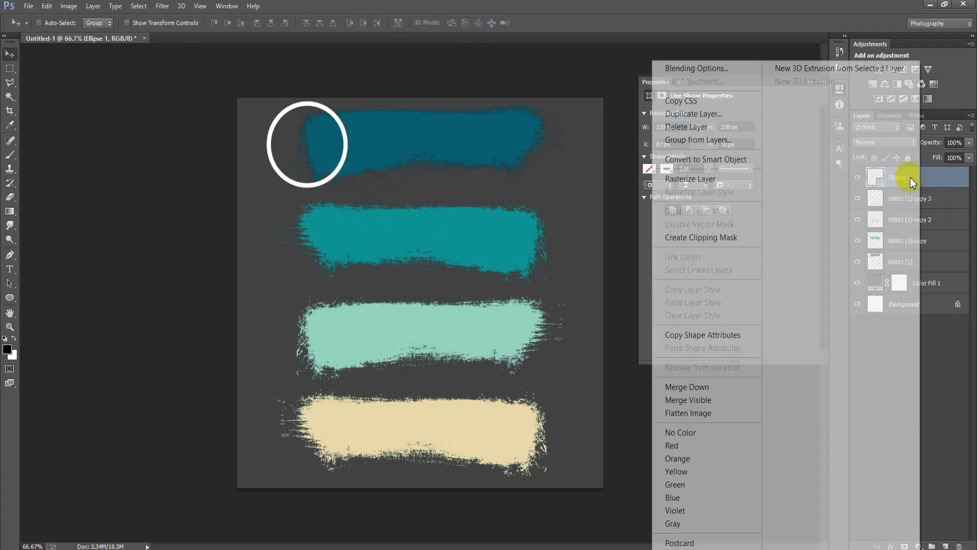
# Step: Rasterize the ring and place a copy at the second bar's right end
pyautogui.click(672, 179)
pyautogui.moveTo(328, 180)
pyautogui.mouseDown()
pyautogui.moveTo(415, 187)
pyautogui.moveTo(542, 272)
pyautogui.mouseUp()
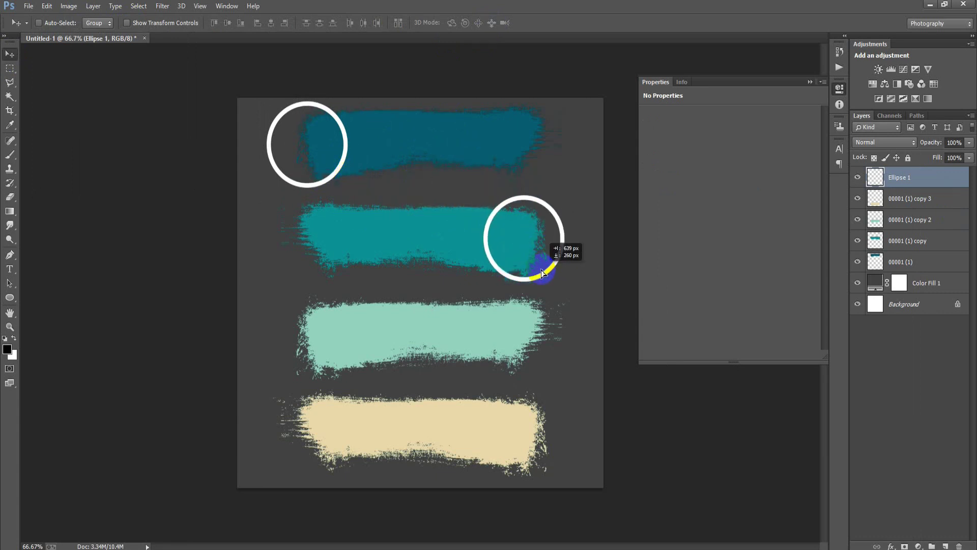
pyautogui.moveTo(543, 273); pyautogui.dragTo(549, 273)
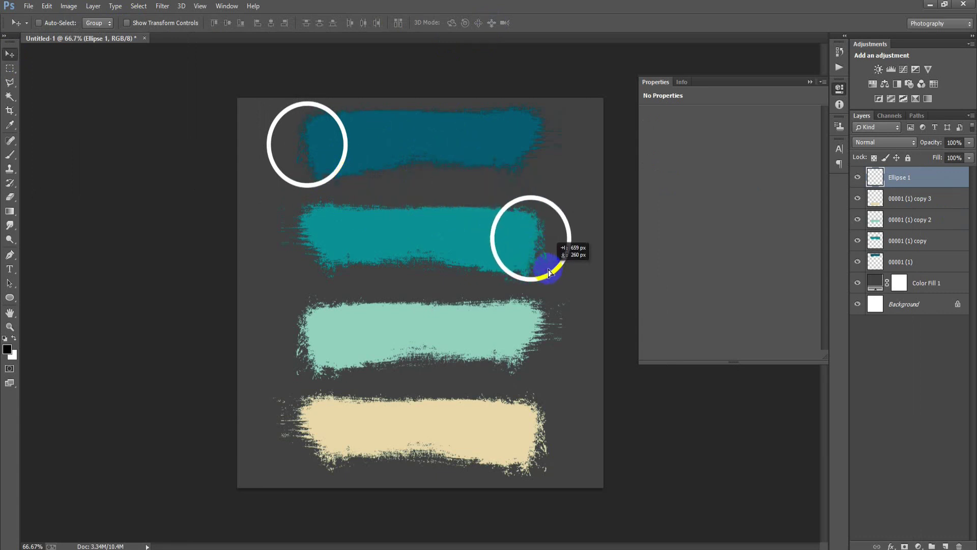
pyautogui.hotkey('ctrl', 'j')
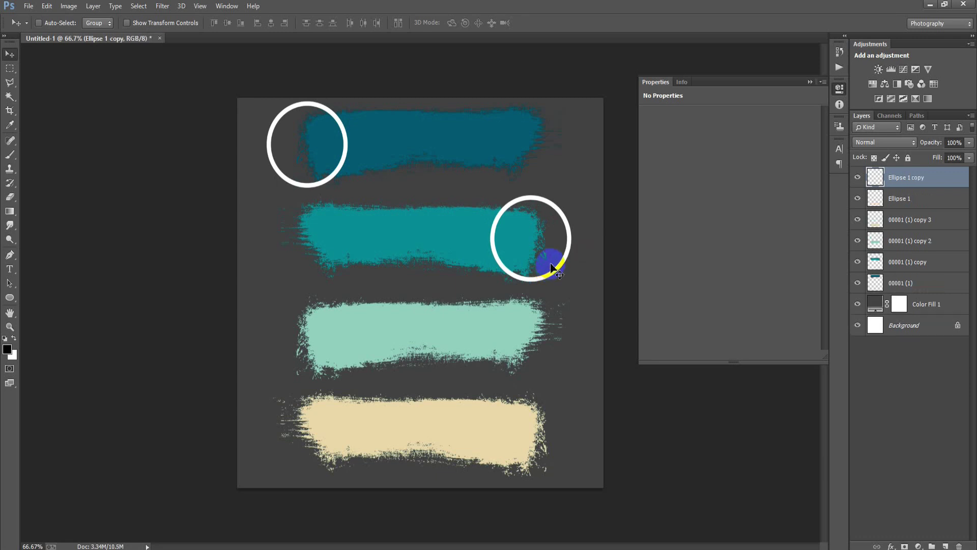
pyautogui.press('Delete')
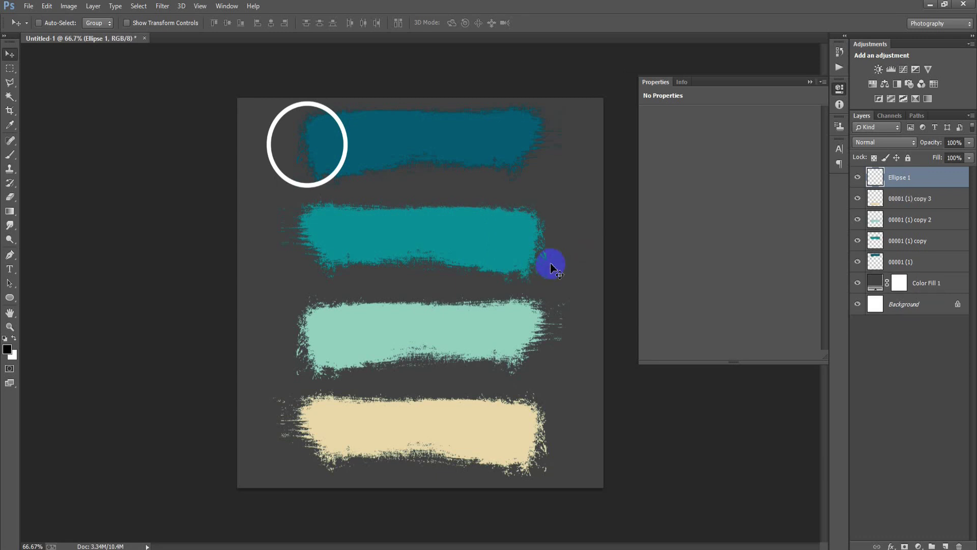
pyautogui.hotkey('ctrl', 'z')
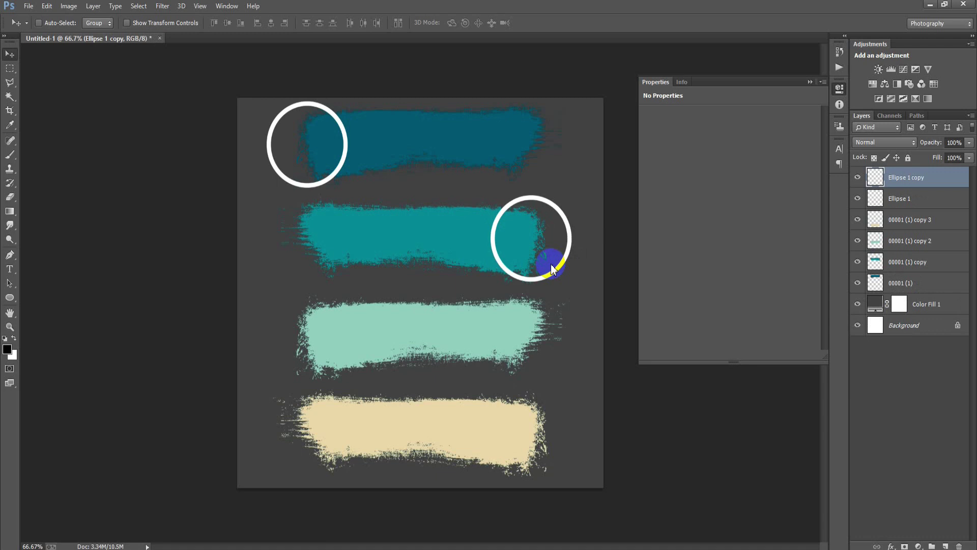
pyautogui.hotkey('shift', 'Right')
pyautogui.hotkey('shift', 'Right')
pyautogui.hotkey('shift', 'Right')
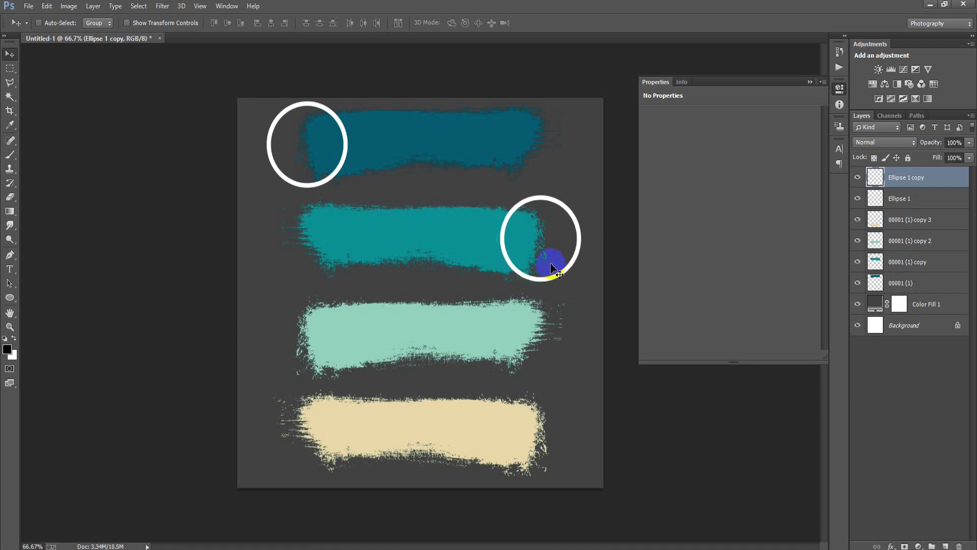
# Step: Add rings at the mint bar's left and beige bar's right ends, then merge all four
pyautogui.moveTo(555, 266); pyautogui.dragTo(319, 375)
pyautogui.press('Down')
pyautogui.press('Down')
pyautogui.press('Right')
pyautogui.press('Right')
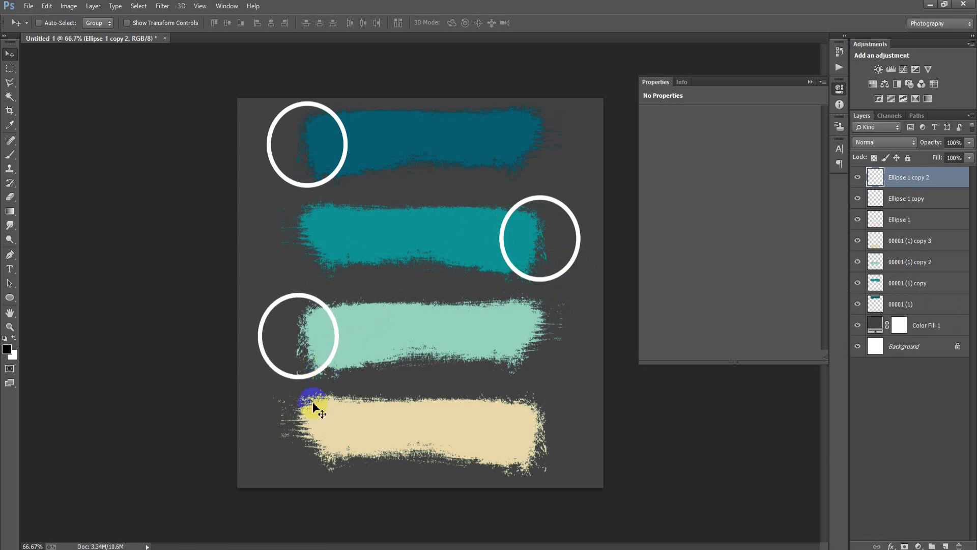
pyautogui.moveTo(320, 376)
pyautogui.mouseDown()
pyautogui.moveTo(573, 460)
pyautogui.moveTo(584, 441)
pyautogui.mouseUp()
pyautogui.press('Left')
pyautogui.press('Left')
pyautogui.press('Left')
pyautogui.press('Left')
pyautogui.press('Left')
pyautogui.press('Left')
pyautogui.press('Left')
pyautogui.press('Left')
pyautogui.press('Left')
pyautogui.press('Left')
pyautogui.press('Left')
pyautogui.press('Left')
pyautogui.press('Up')
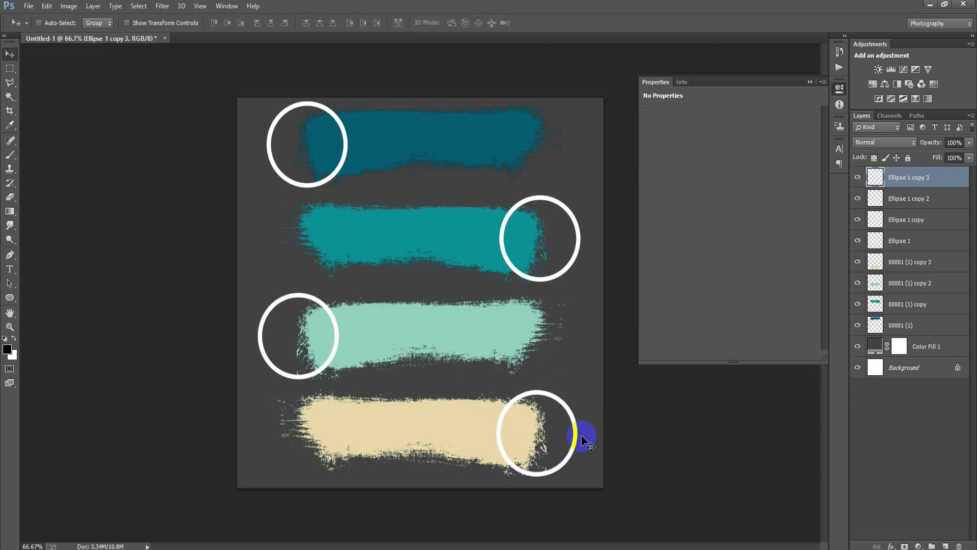
pyautogui.press('Right')
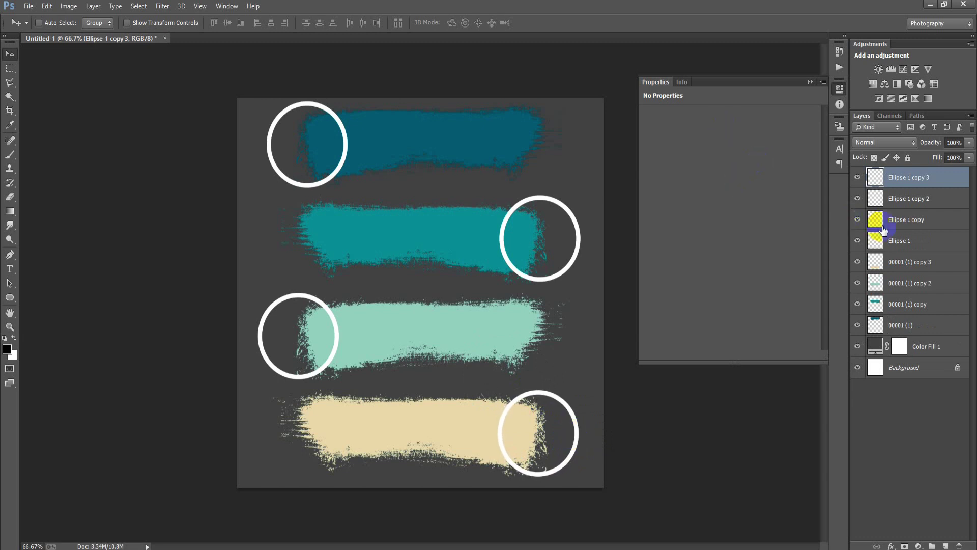
pyautogui.keyDown('shift'); pyautogui.click(918, 242); pyautogui.keyUp('shift')
pyautogui.hotkey('ctrl', 'e')
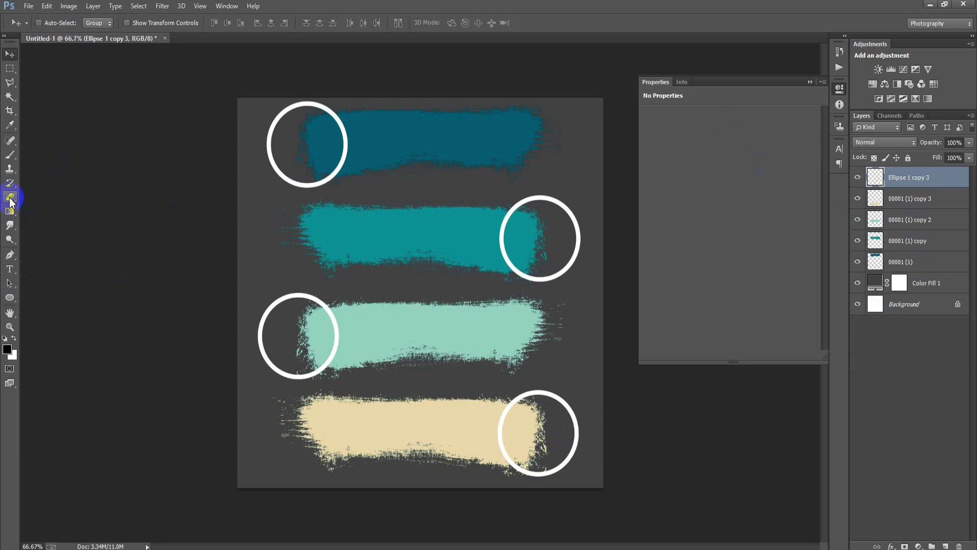
# Step: Set the Eraser to a 48 px round tip and erase the top stroke inside its ring
pyautogui.moveTo(10, 197); pyautogui.dragTo(36, 196)
pyautogui.click(36, 195)
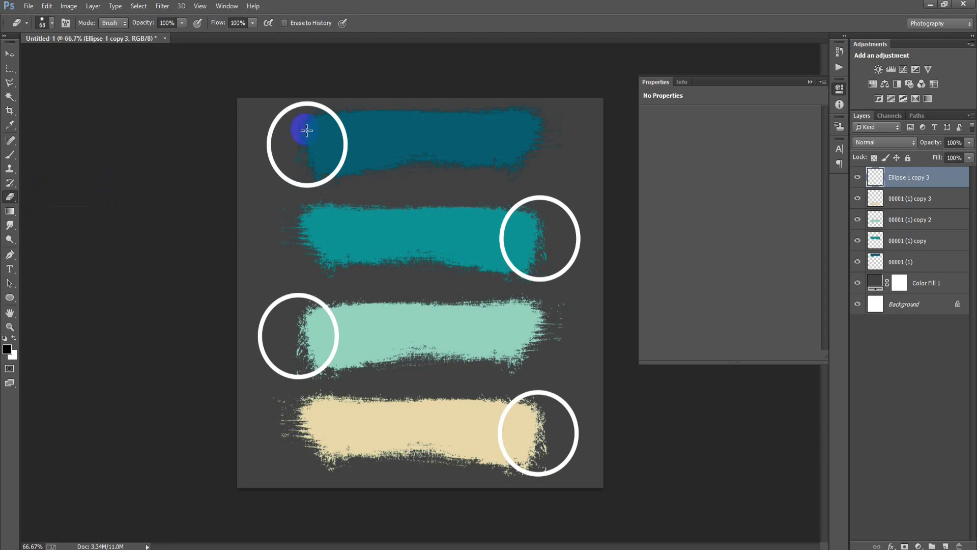
pyautogui.click(906, 261)
pyautogui.click(858, 262)
pyautogui.moveTo(305, 115)
pyautogui.mouseDown()
pyautogui.moveTo(313, 162)
pyautogui.moveTo(295, 144)
pyautogui.moveTo(321, 114)
pyautogui.moveTo(325, 162)
pyautogui.moveTo(336, 139)
pyautogui.moveTo(303, 146)
pyautogui.mouseUp()
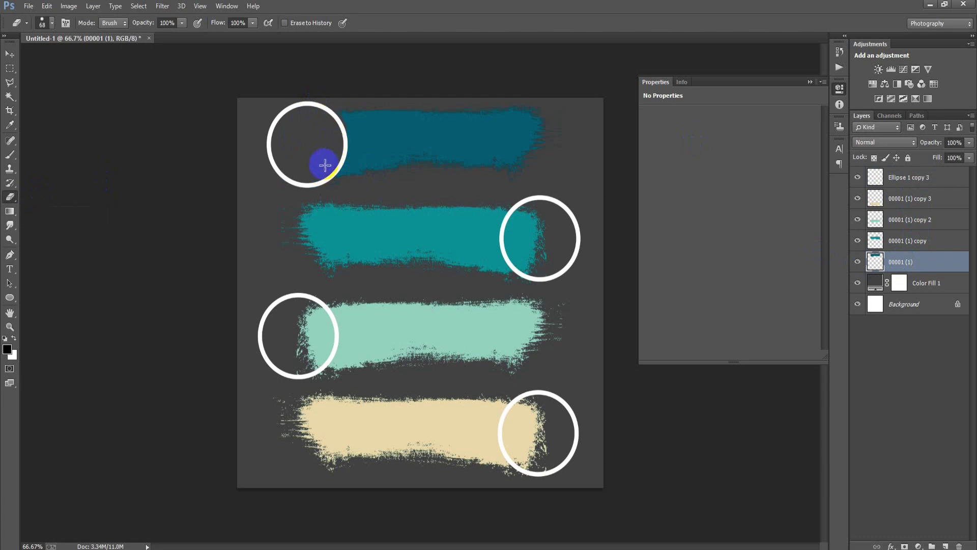
pyautogui.hotkey('ctrl', 'alt', 'z')
pyautogui.rightClick(498, 201)
pyautogui.click(456, 191)
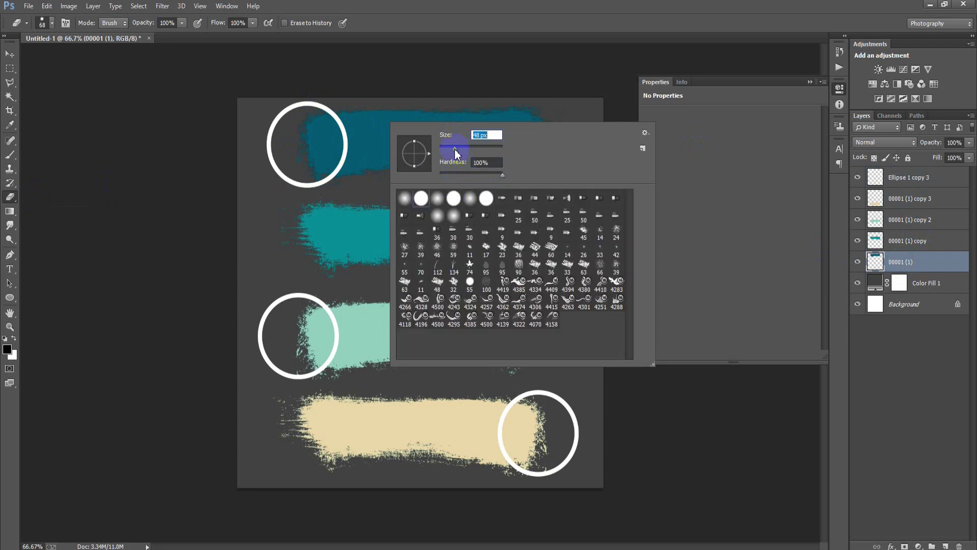
pyautogui.click(433, 53)
pyautogui.moveTo(308, 113)
pyautogui.mouseDown()
pyautogui.moveTo(322, 181)
pyautogui.moveTo(290, 153)
pyautogui.moveTo(317, 120)
pyautogui.moveTo(325, 173)
pyautogui.moveTo(334, 126)
pyautogui.moveTo(308, 148)
pyautogui.moveTo(307, 163)
pyautogui.mouseUp()
# Step: Erase the second, mint and beige strokes' paint inside their rings
pyautogui.click(897, 243)
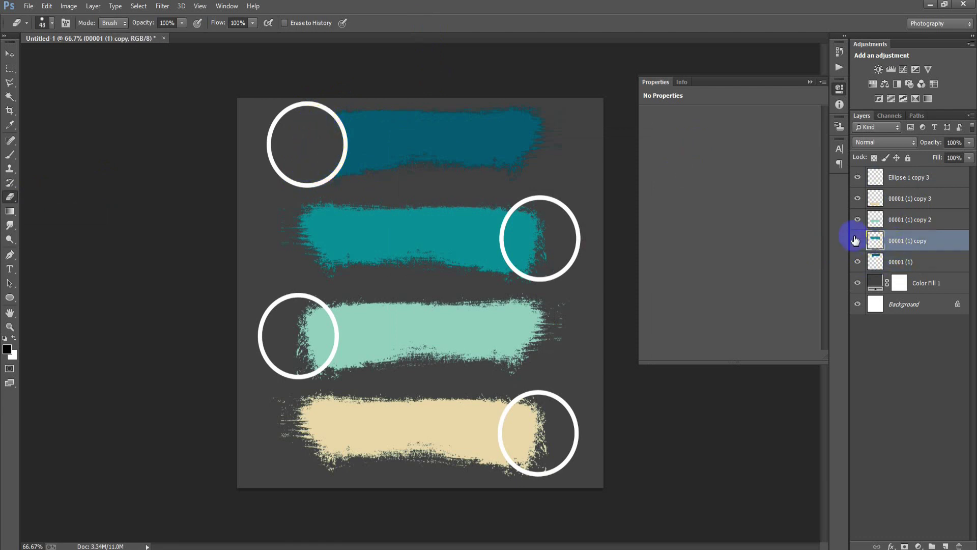
pyautogui.click(516, 267)
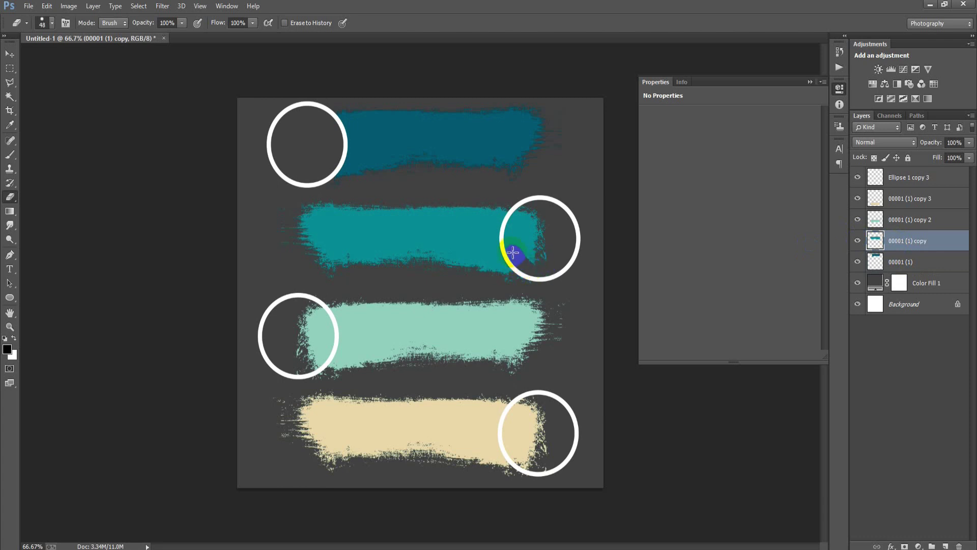
pyautogui.moveTo(524, 210)
pyautogui.mouseDown()
pyautogui.moveTo(545, 219)
pyautogui.moveTo(542, 261)
pyautogui.moveTo(550, 257)
pyautogui.moveTo(524, 227)
pyautogui.moveTo(541, 227)
pyautogui.moveTo(533, 230)
pyautogui.moveTo(544, 239)
pyautogui.moveTo(530, 240)
pyautogui.moveTo(541, 236)
pyautogui.mouseUp()
pyautogui.click(912, 219)
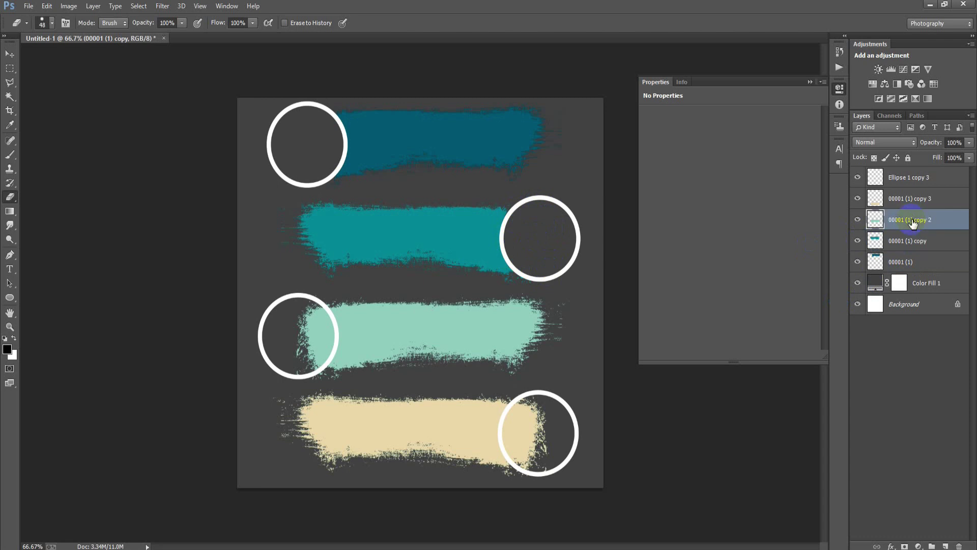
pyautogui.click(275, 312)
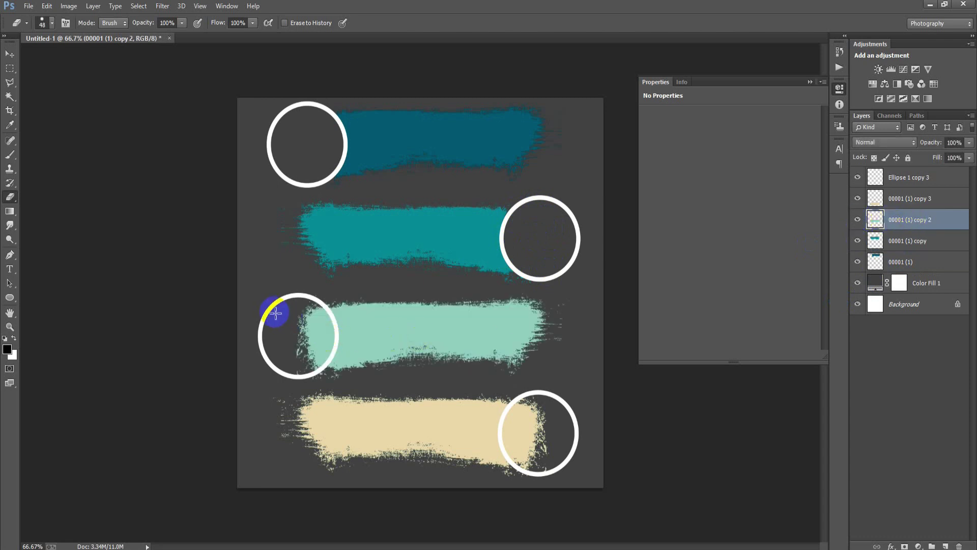
pyautogui.moveTo(298, 306)
pyautogui.mouseDown()
pyautogui.moveTo(318, 351)
pyautogui.moveTo(325, 324)
pyautogui.moveTo(321, 358)
pyautogui.moveTo(303, 323)
pyautogui.moveTo(304, 368)
pyautogui.moveTo(312, 349)
pyautogui.mouseUp()
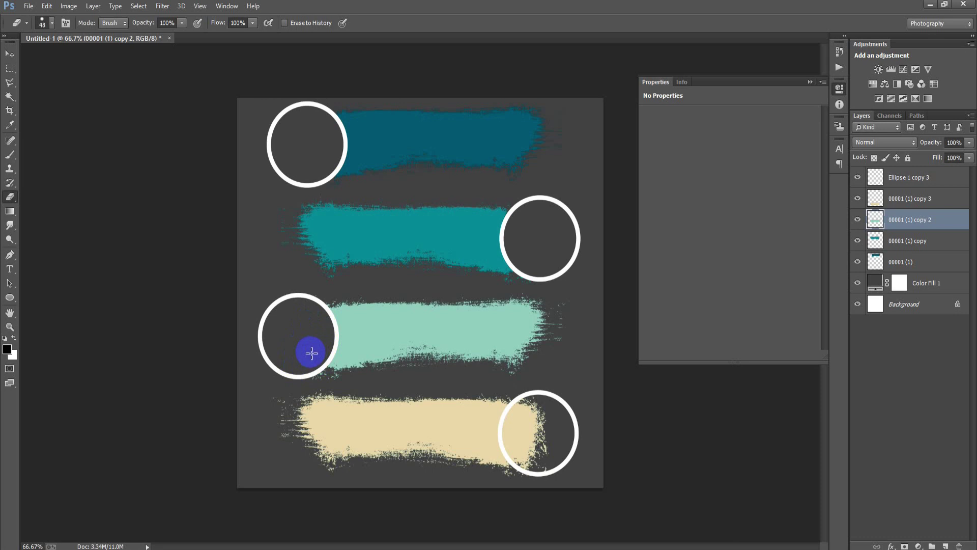
pyautogui.click(898, 203)
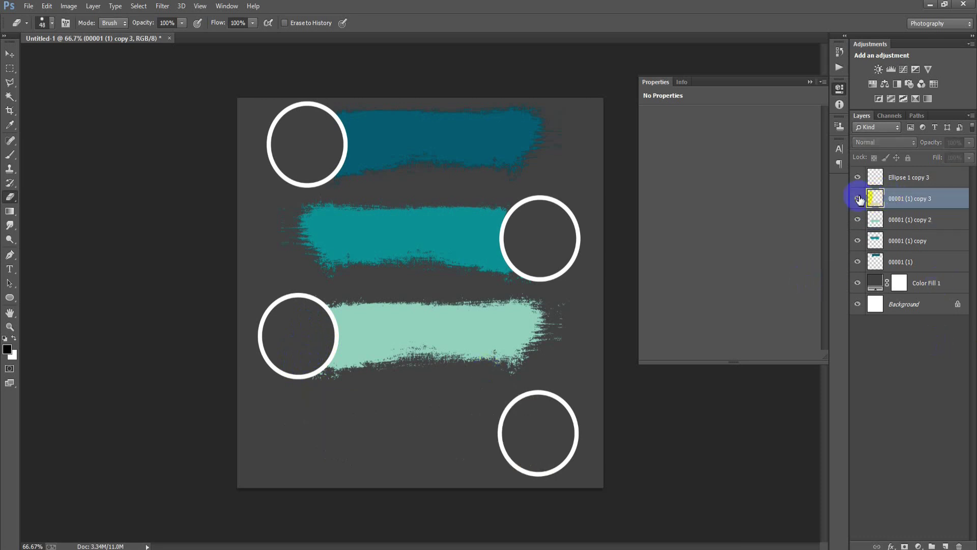
pyautogui.moveTo(529, 461); pyautogui.dragTo(514, 451)
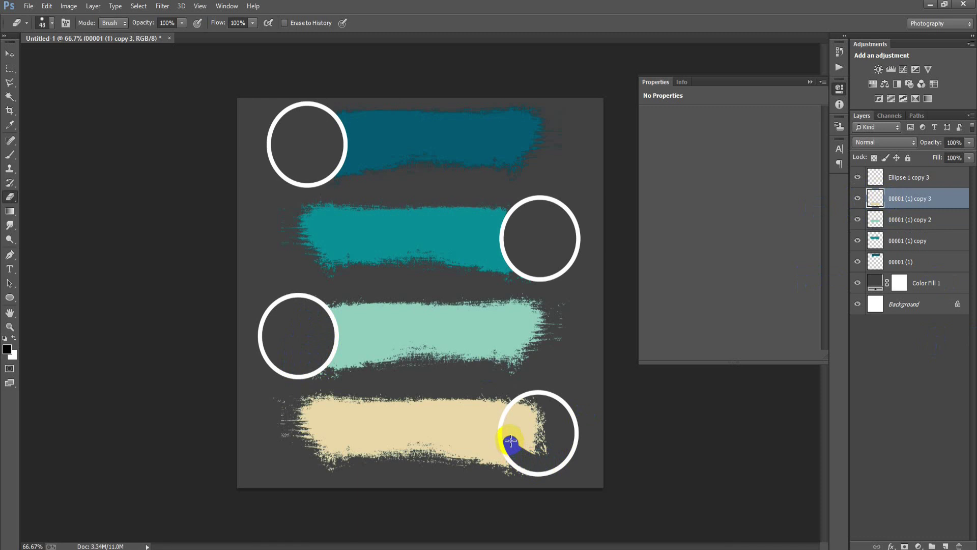
pyautogui.moveTo(530, 404)
pyautogui.mouseDown()
pyautogui.moveTo(542, 441)
pyautogui.moveTo(519, 445)
pyautogui.mouseUp()
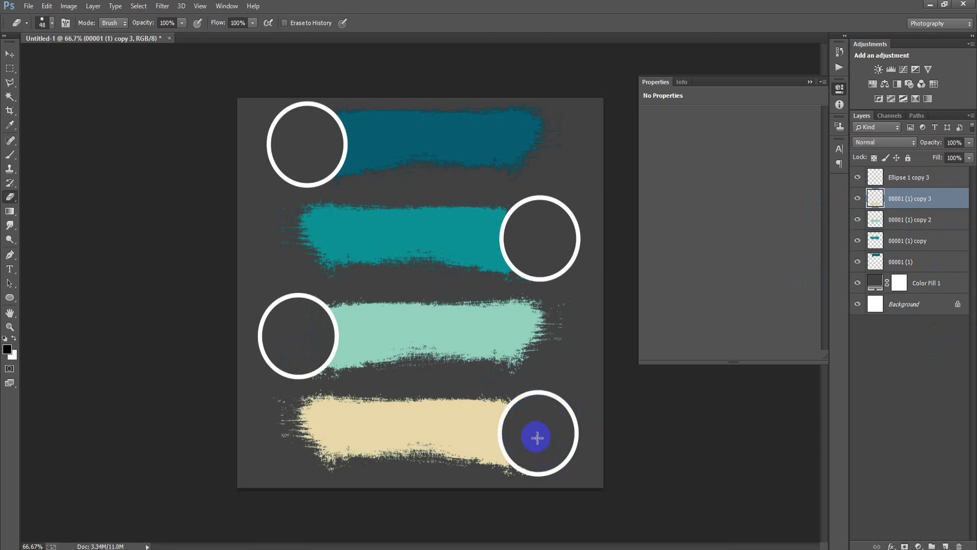
# Step: Place the linked knife-and-fork image 00001 (5), scaled into the top-left circle
pyautogui.click(10, 55)
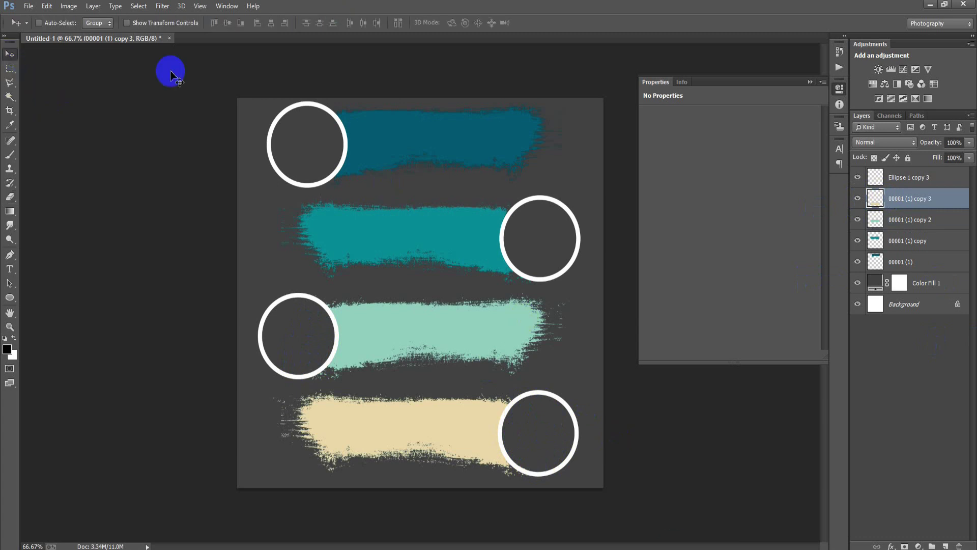
pyautogui.click(900, 178)
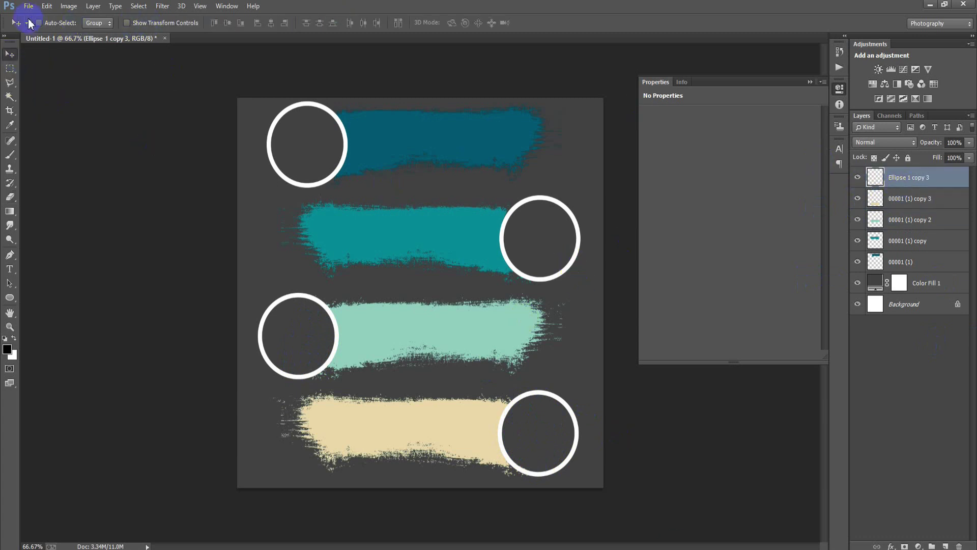
pyautogui.click(29, 6)
pyautogui.click(45, 212)
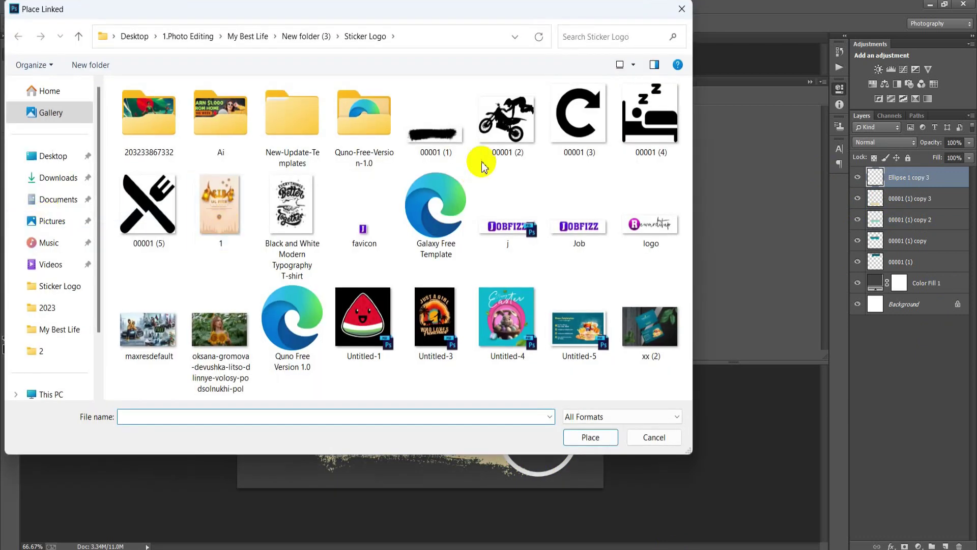
pyautogui.click(650, 129)
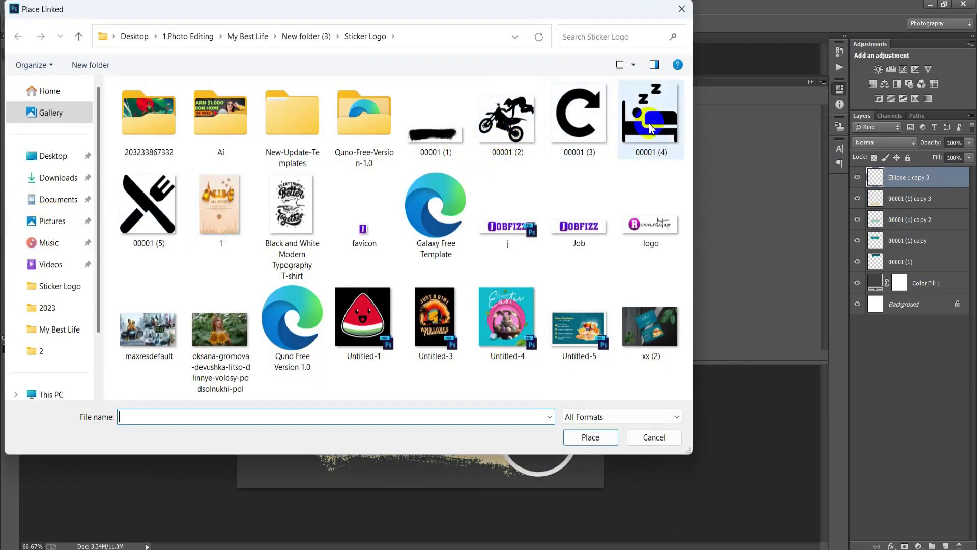
pyautogui.doubleClick(148, 203)
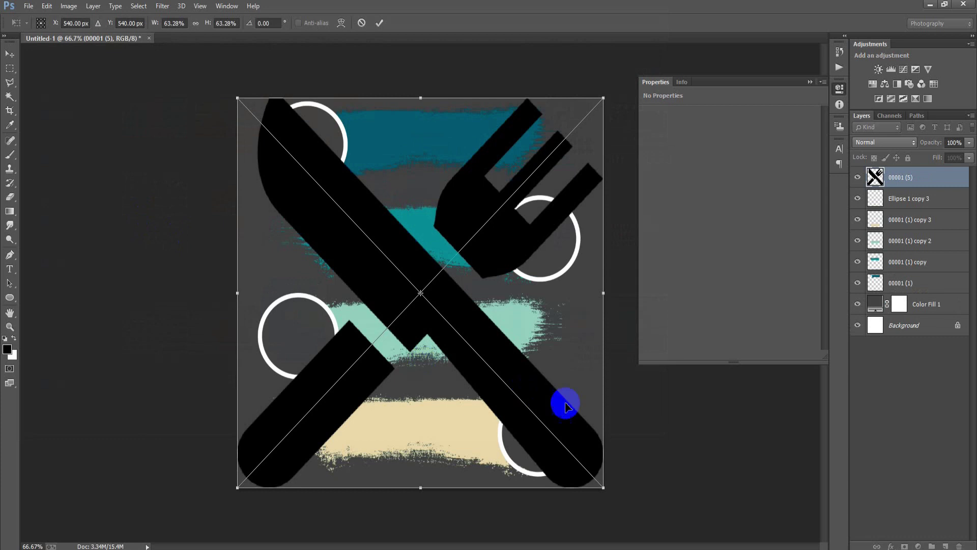
pyautogui.moveTo(603, 488)
pyautogui.mouseDown()
pyautogui.moveTo(490, 321)
pyautogui.moveTo(324, 154)
pyautogui.mouseUp()
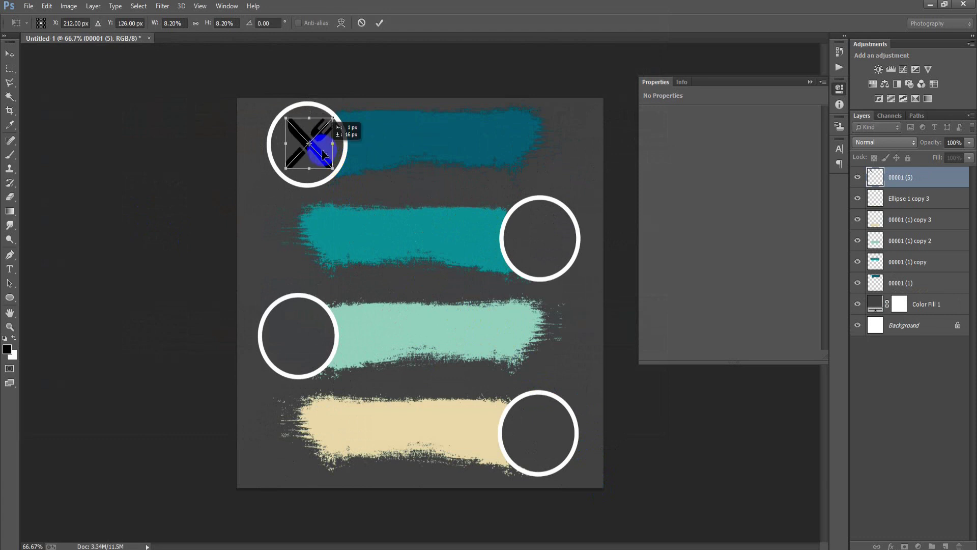
pyautogui.click(379, 23)
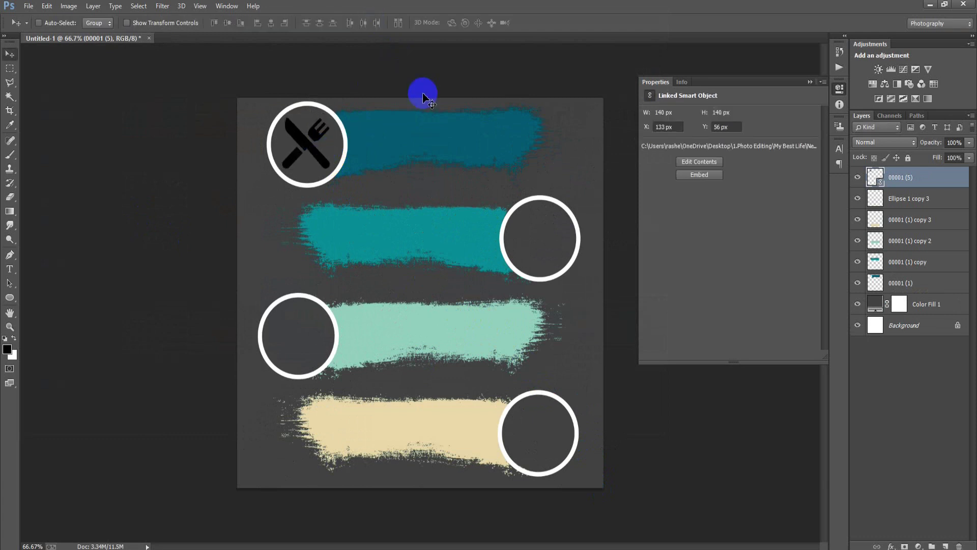
# Step: Rasterize the knife-and-fork layer and fill the icon white
pyautogui.click(871, 179)
pyautogui.rightClick(896, 186)
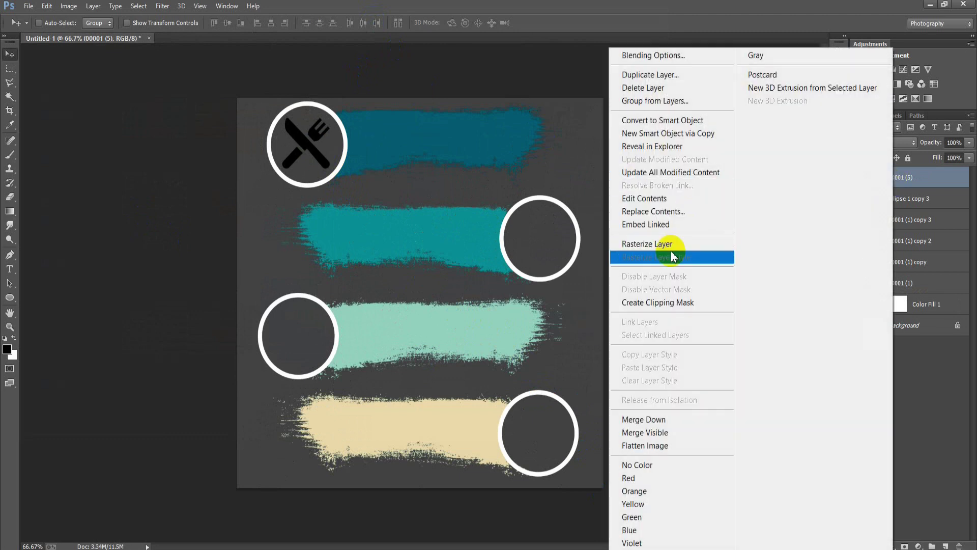
pyautogui.click(673, 252)
pyautogui.click(811, 82)
pyautogui.keyDown('ctrl'); pyautogui.click(875, 177); pyautogui.keyUp('ctrl')
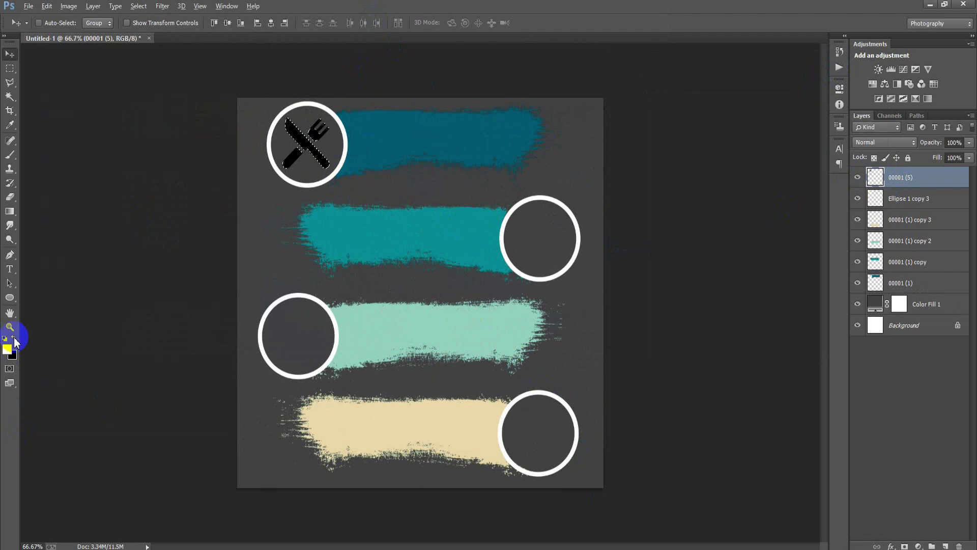
pyautogui.hotkey('alt', 'BackSpace')
pyautogui.click(886, 146)
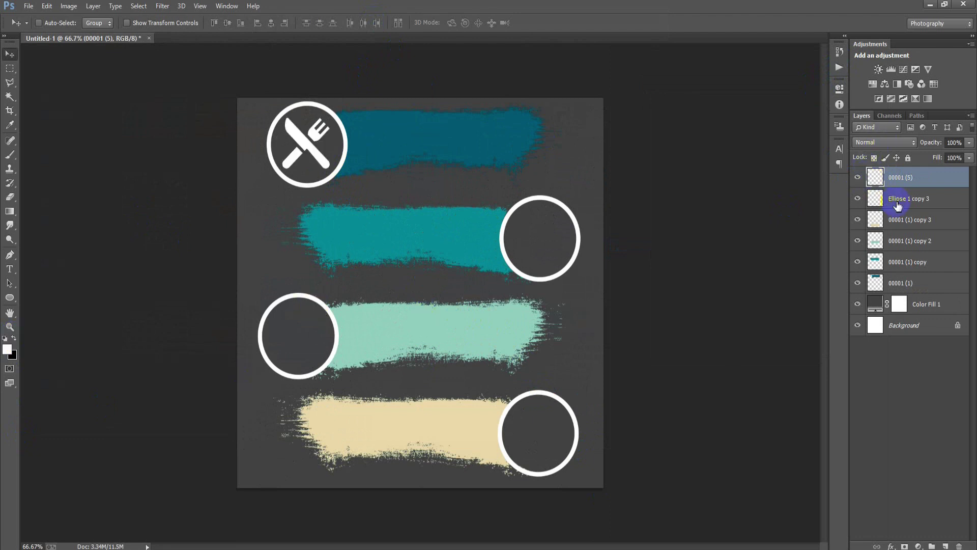
pyautogui.click(28, 7)
pyautogui.click(54, 212)
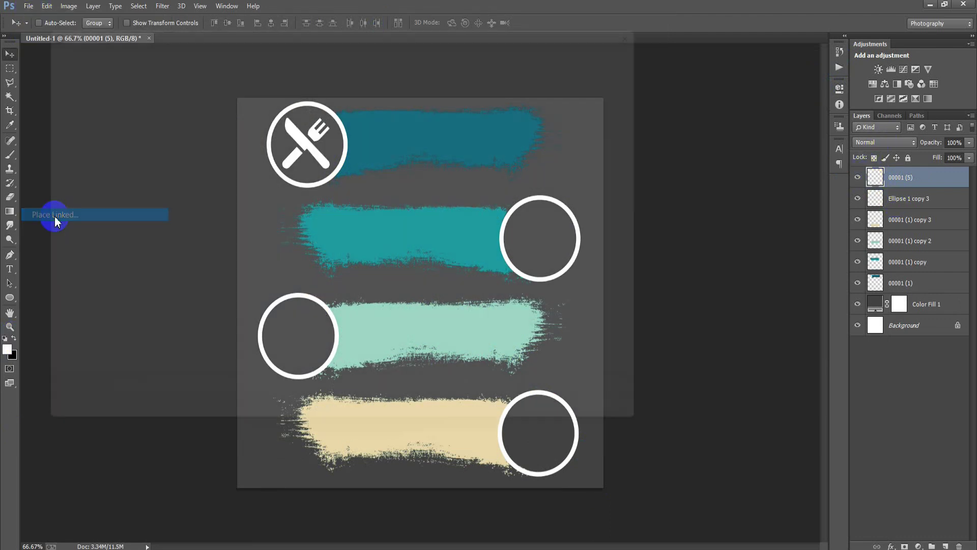
# Step: Place the bed image 00001 (4), shrunk and moved into the upper-right circle
pyautogui.click(644, 122)
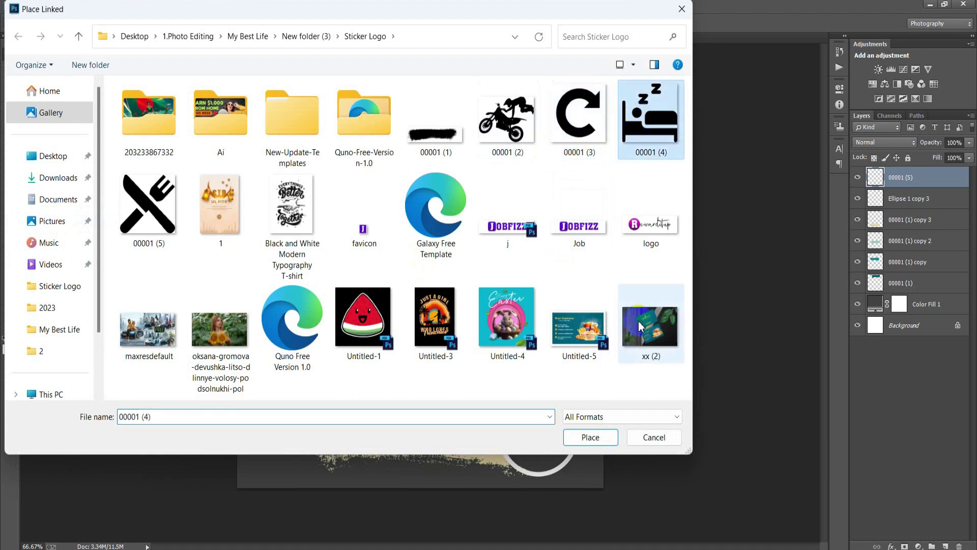
pyautogui.click(590, 435)
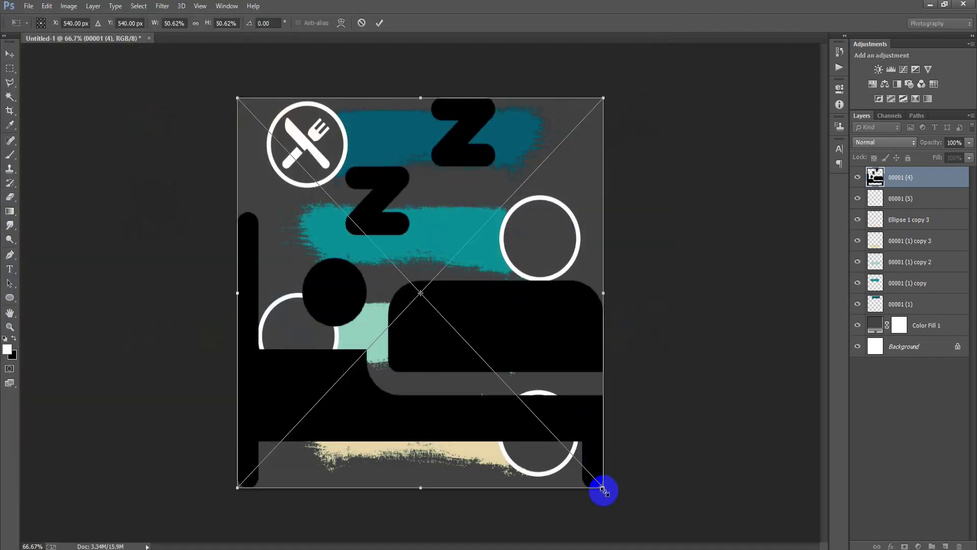
pyautogui.moveTo(603, 490); pyautogui.dragTo(462, 337)
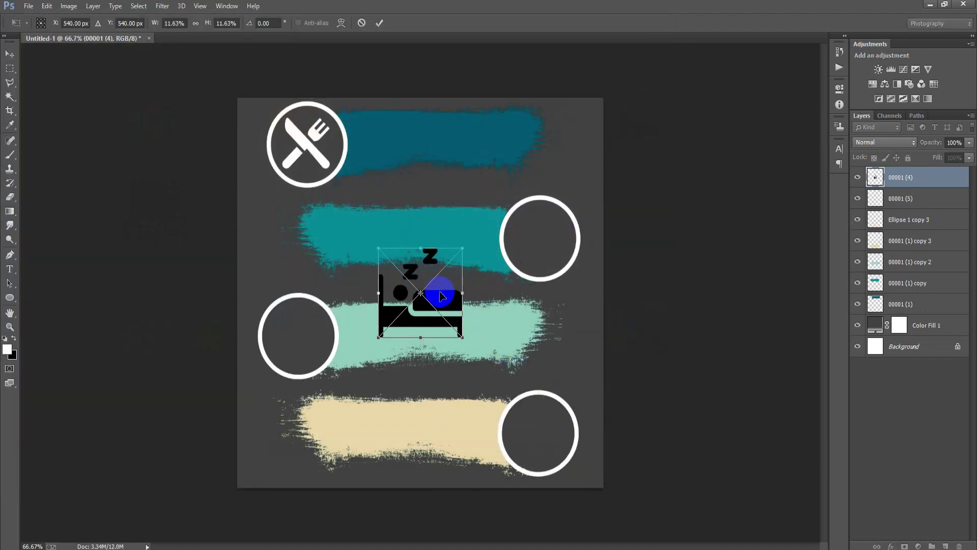
pyautogui.moveTo(441, 295); pyautogui.dragTo(559, 242)
pyautogui.moveTo(580, 286)
pyautogui.mouseDown()
pyautogui.moveTo(554, 247)
pyautogui.moveTo(565, 262)
pyautogui.mouseUp()
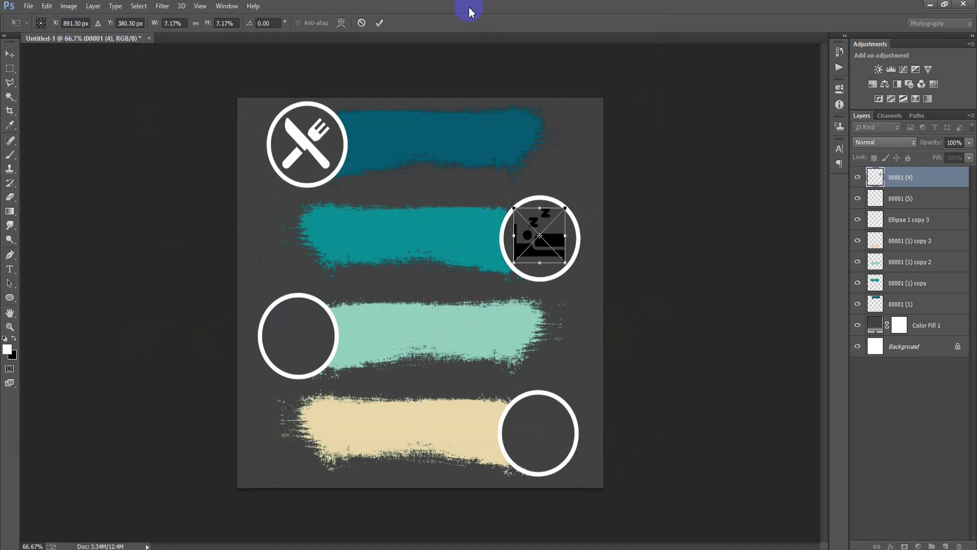
pyautogui.click(380, 22)
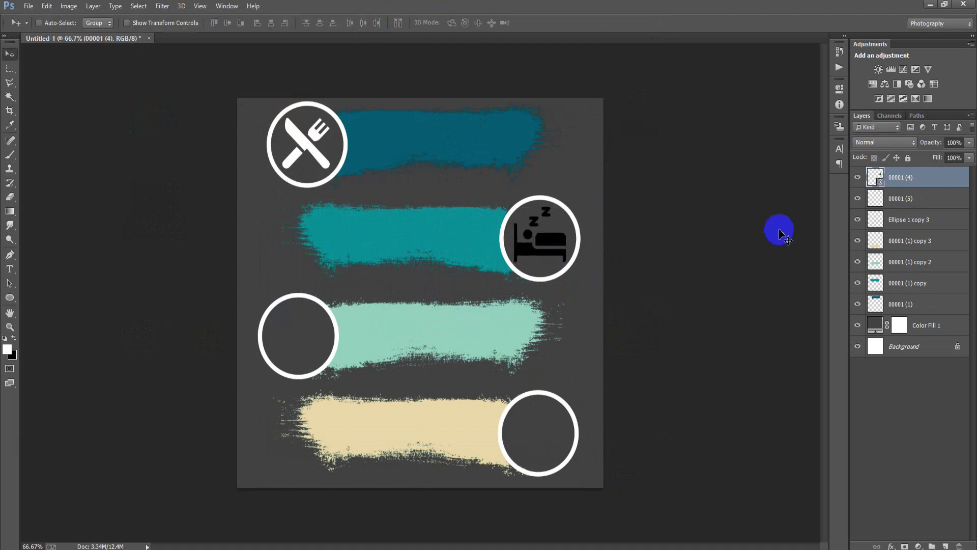
# Step: Rasterize the bed layer and turn the icon white
pyautogui.rightClick(905, 178)
pyautogui.click(672, 243)
pyautogui.hotkey('alt', 'BackSpace')
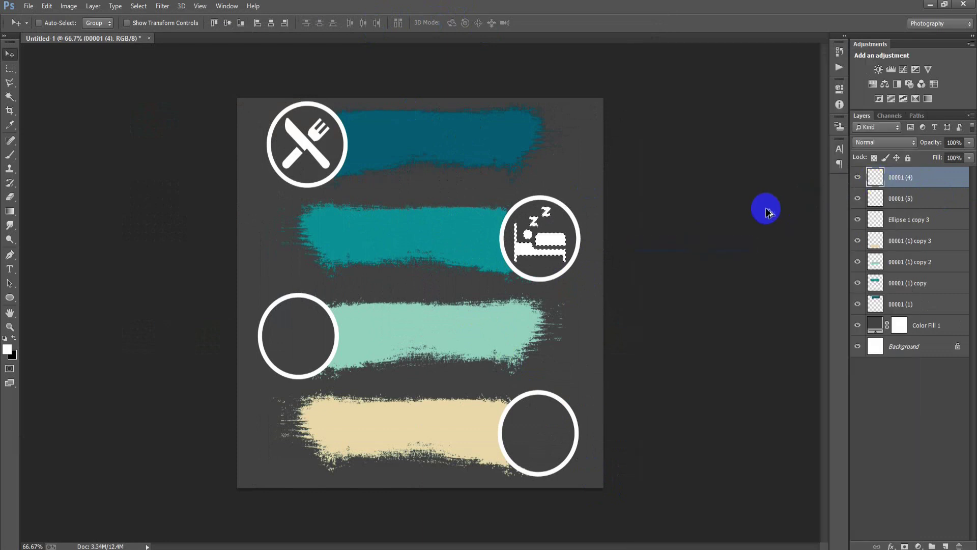
pyautogui.click(29, 7)
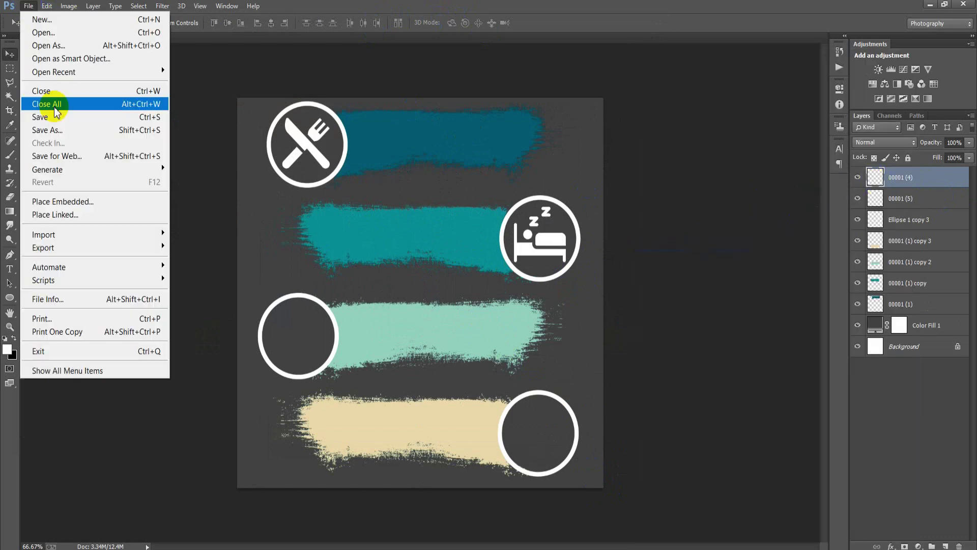
# Step: Place the motorbike image 00001 (2), flipped horizontally and scaled into the left circle
pyautogui.click(79, 214)
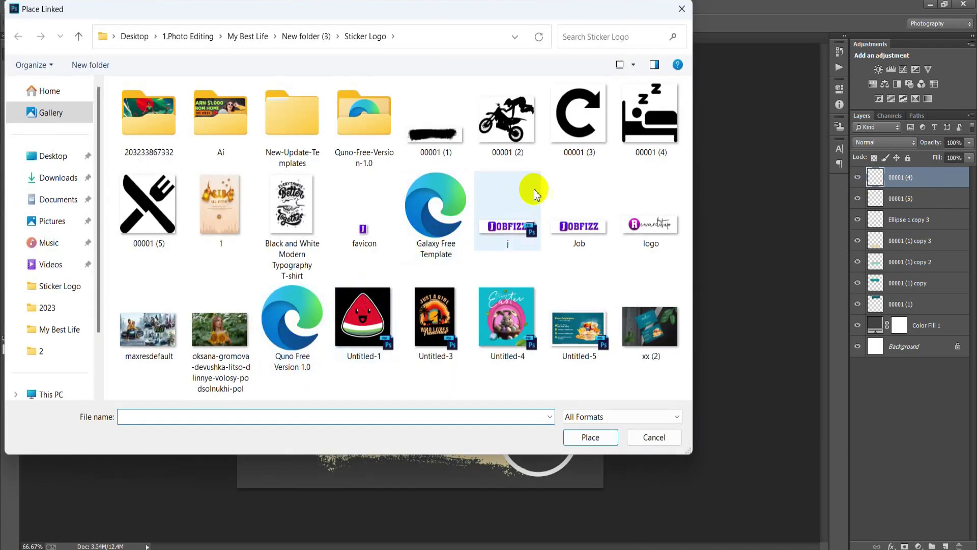
pyautogui.click(514, 142)
pyautogui.click(606, 437)
pyautogui.rightClick(516, 331)
pyautogui.click(595, 508)
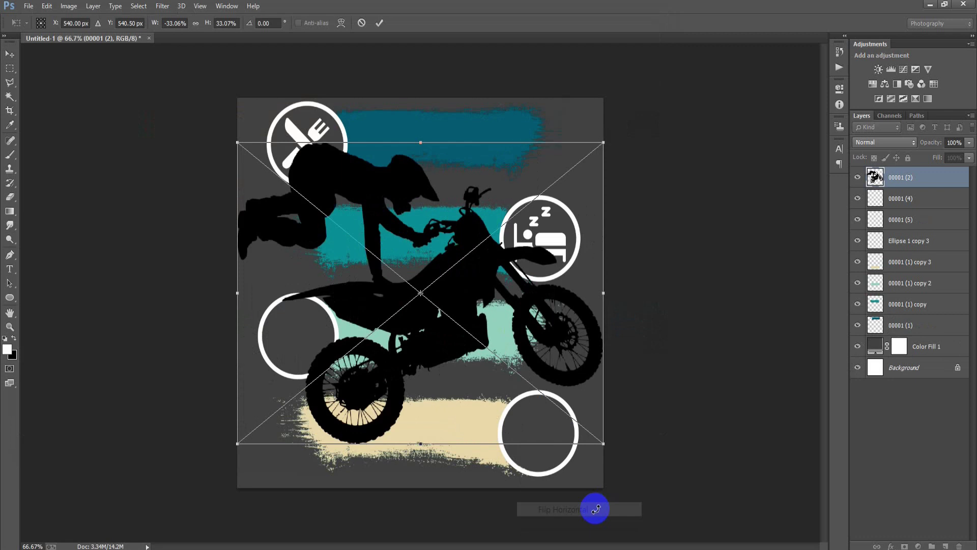
pyautogui.moveTo(605, 446)
pyautogui.mouseDown()
pyautogui.moveTo(459, 316)
pyautogui.moveTo(326, 350)
pyautogui.moveTo(335, 361)
pyautogui.mouseUp()
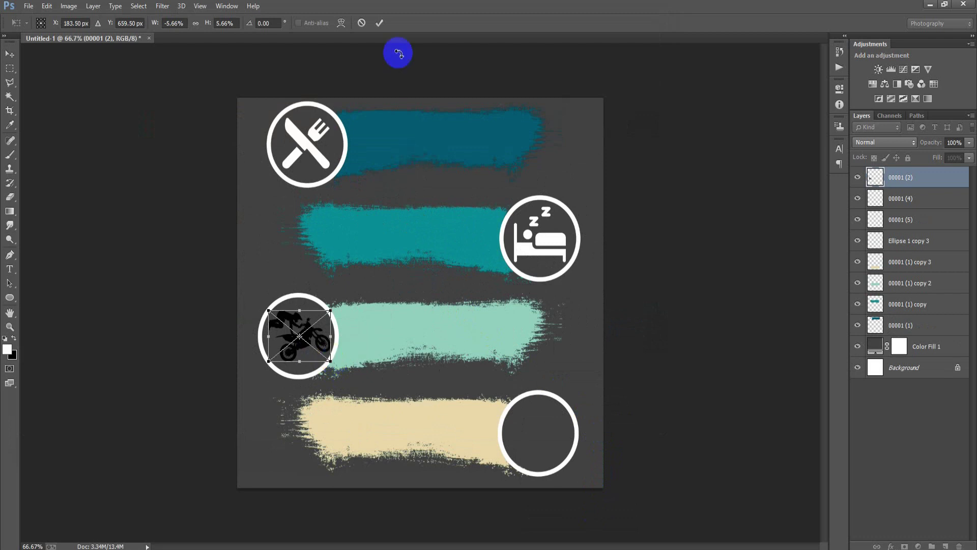
pyautogui.click(379, 23)
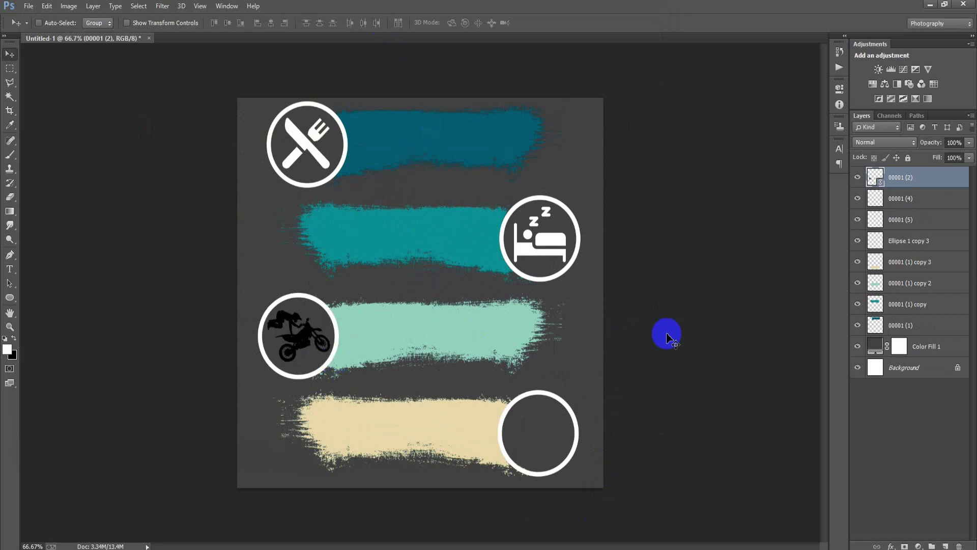
# Step: Rasterize the motorbike layer and invert it to a white silhouette
pyautogui.rightClick(914, 177)
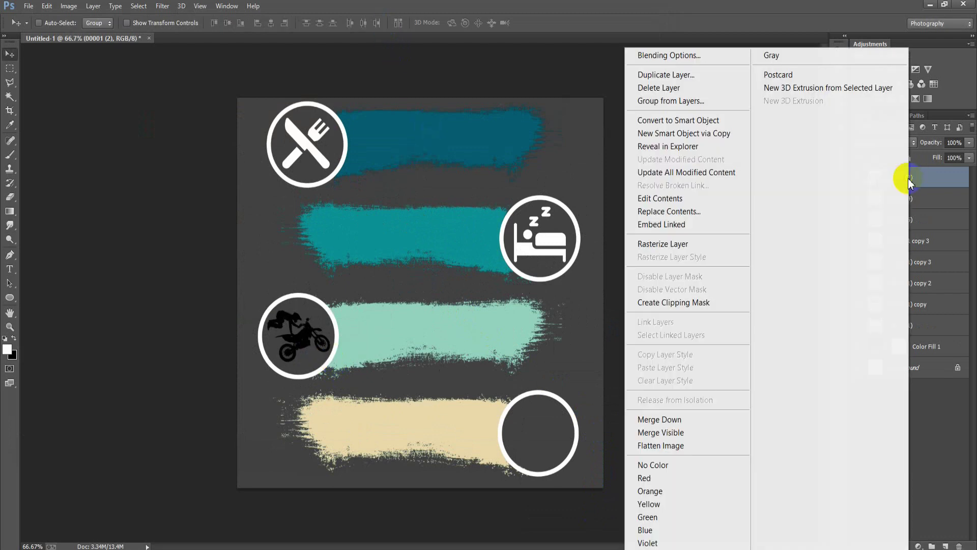
pyautogui.click(709, 239)
pyautogui.hotkey('ctrl', 'i')
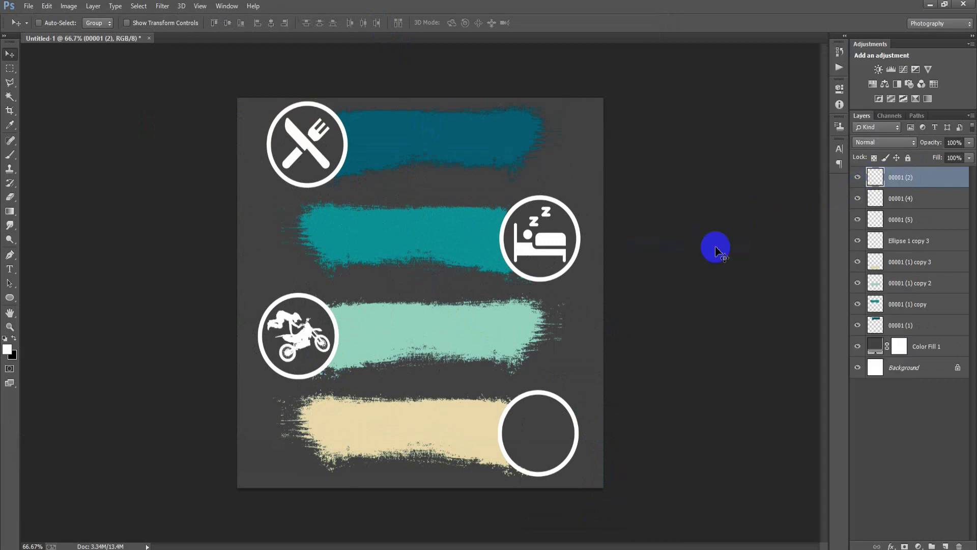
pyautogui.click(29, 5)
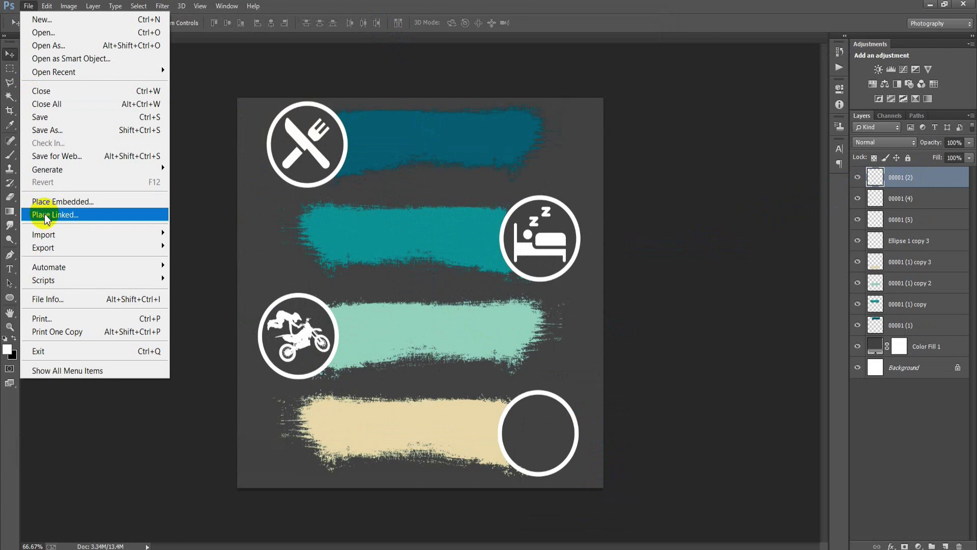
# Step: Place arrow image 00001 (3), flipped, rotated about 32° and scaled into the bottom circle
pyautogui.click(44, 215)
pyautogui.click(579, 117)
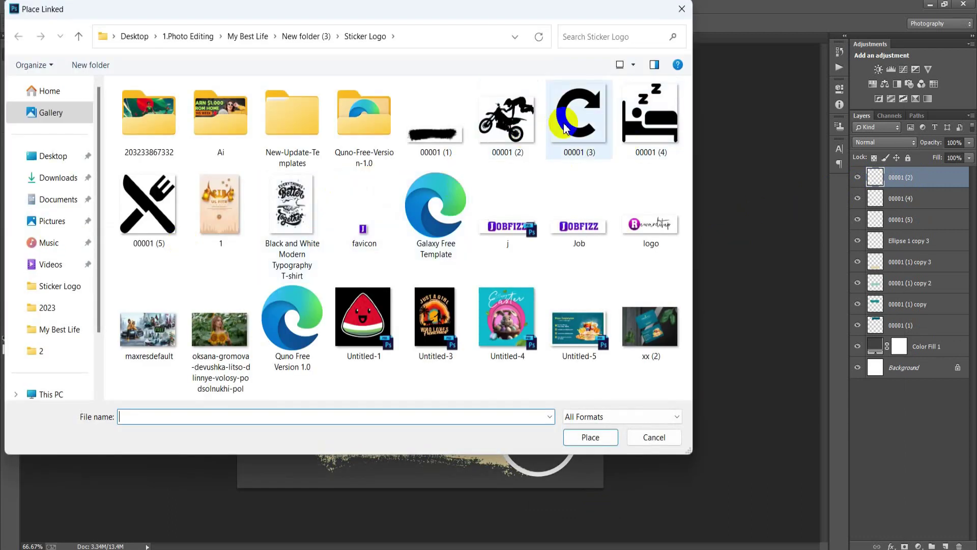
pyautogui.click(591, 437)
pyautogui.rightClick(454, 376)
pyautogui.click(515, 350)
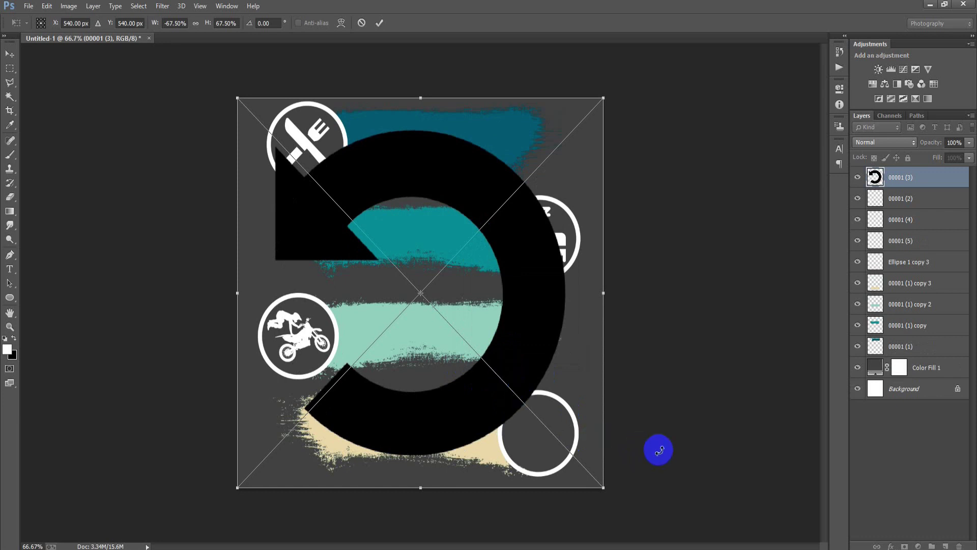
pyautogui.moveTo(660, 448); pyautogui.dragTo(529, 511)
pyautogui.moveTo(672, 231)
pyautogui.mouseDown()
pyautogui.moveTo(484, 278)
pyautogui.moveTo(576, 427)
pyautogui.moveTo(584, 414)
pyautogui.moveTo(548, 451)
pyautogui.mouseUp()
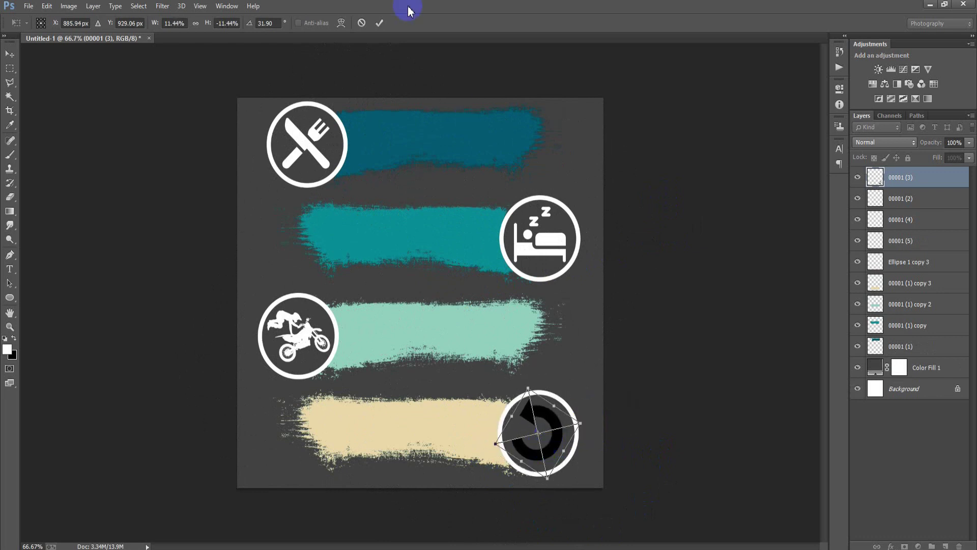
pyautogui.click(380, 23)
# Step: Rasterize the arrow layer, fill it white, and add a new empty layer
pyautogui.rightClick(912, 183)
pyautogui.click(746, 242)
pyautogui.keyDown('ctrl'); pyautogui.click(874, 187); pyautogui.keyUp('ctrl')
pyautogui.hotkey('alt', 'BackSpace')
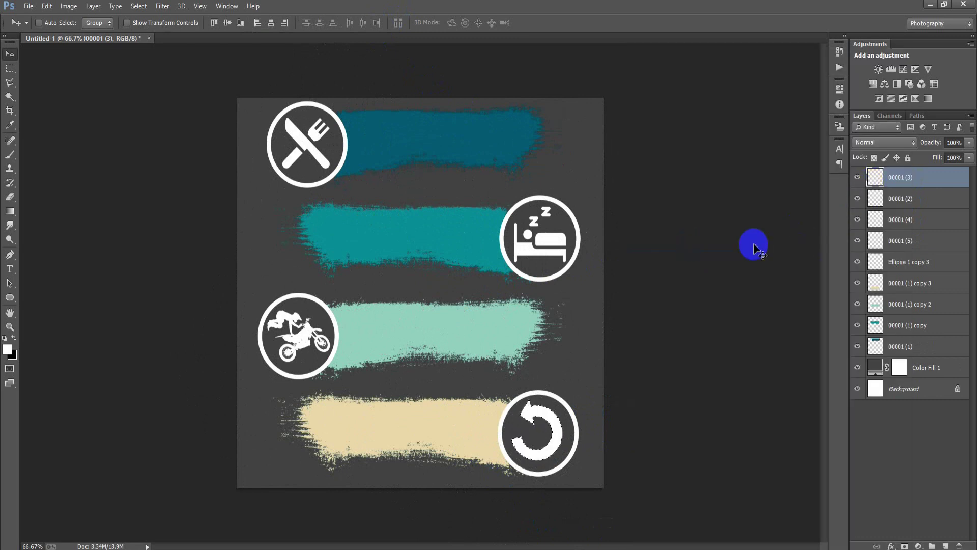
pyautogui.click(946, 546)
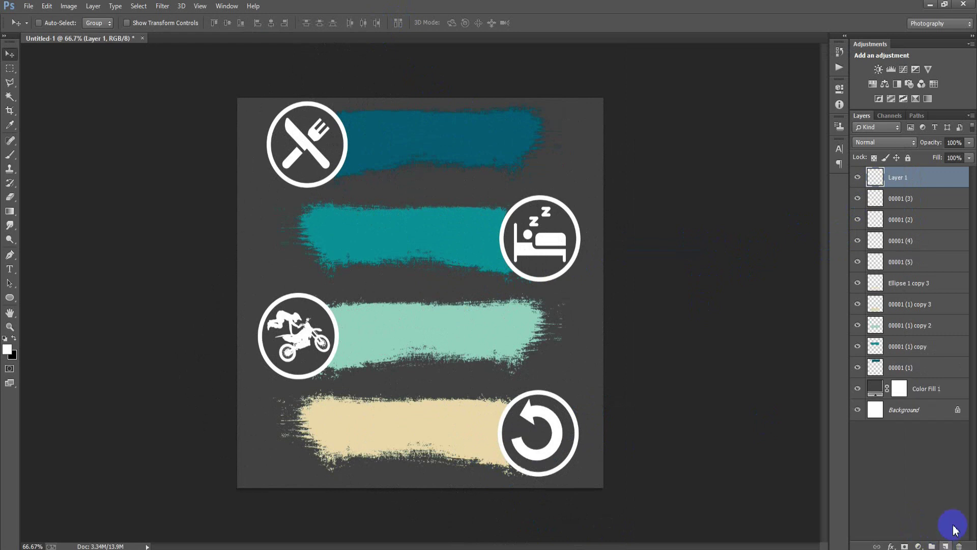
# Step: Add black EAT text on the top teal bar, enlarged to about 304%
pyautogui.click(10, 269)
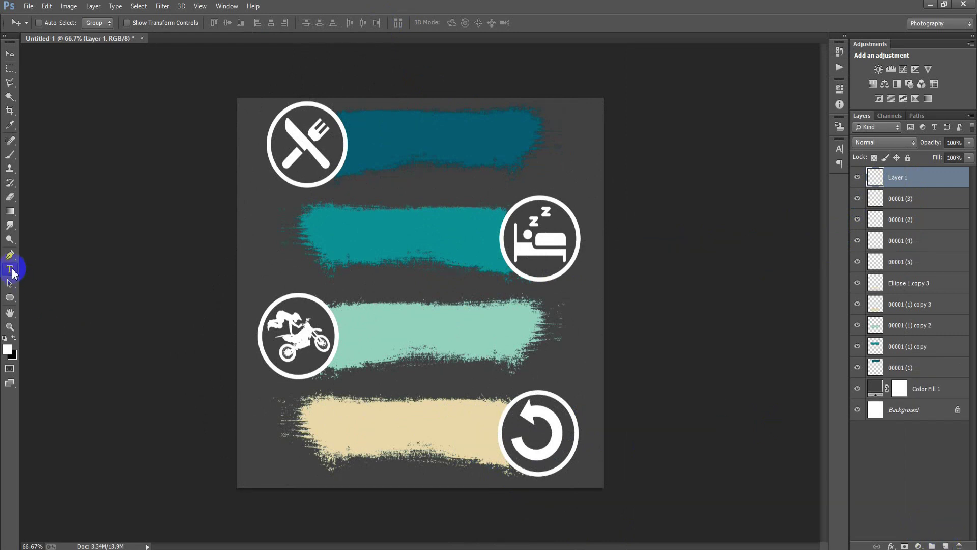
pyautogui.click(5, 338)
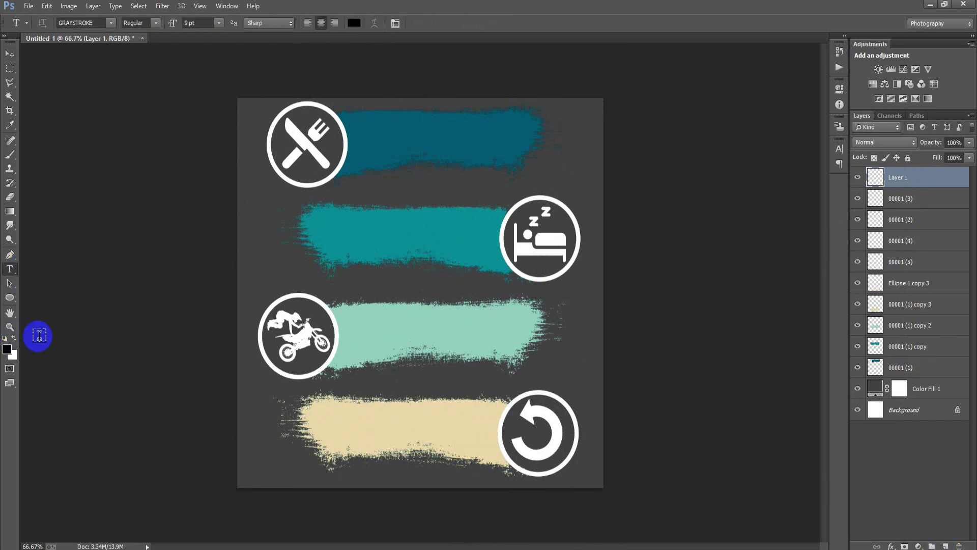
pyautogui.click(446, 175)
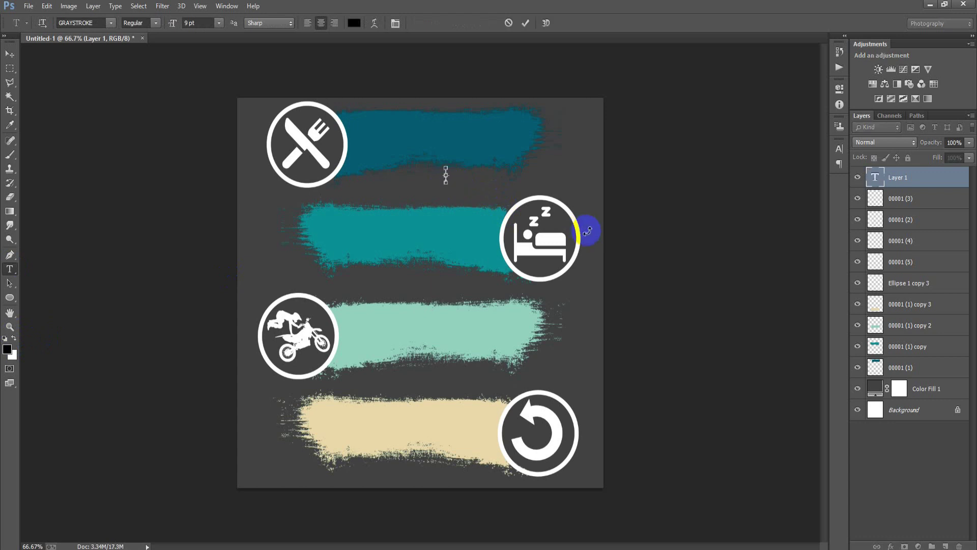
pyautogui.write('EAT')
pyautogui.click(10, 53)
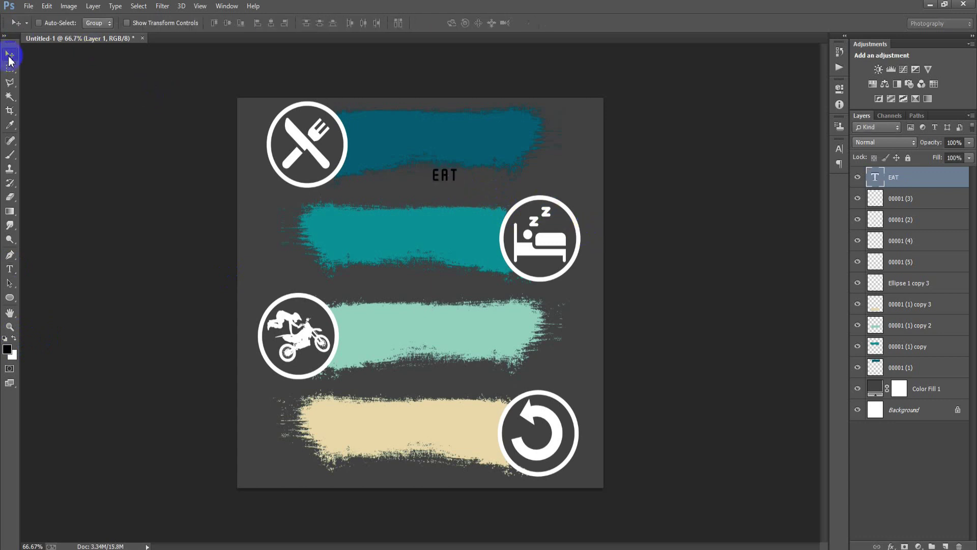
pyautogui.moveTo(465, 180); pyautogui.dragTo(453, 177)
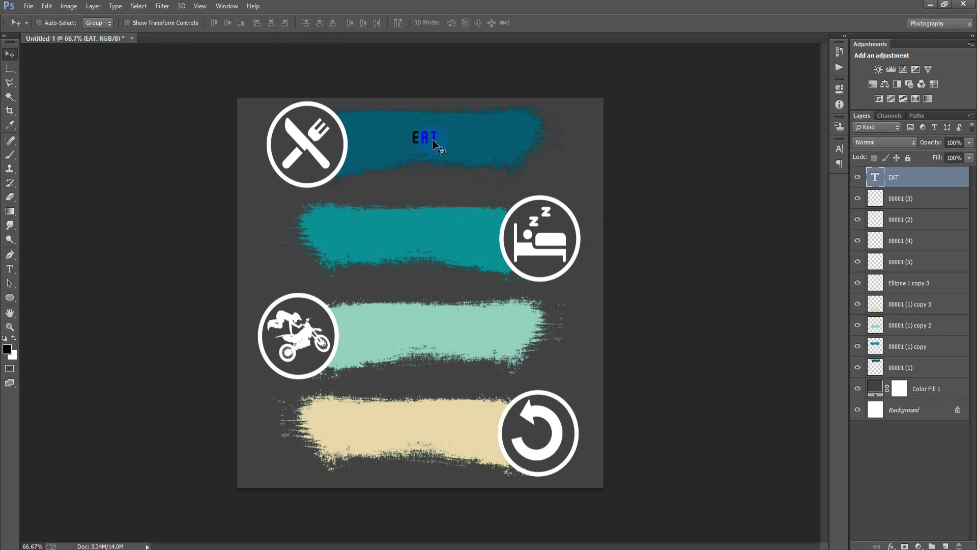
pyautogui.hotkey('ctrl', 't')
pyautogui.moveTo(444, 149); pyautogui.dragTo(470, 162)
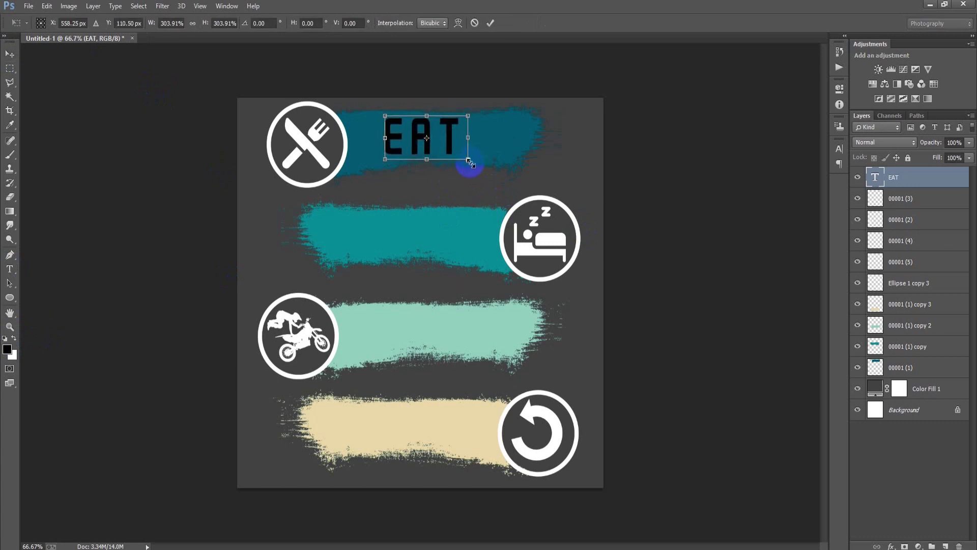
pyautogui.click(491, 23)
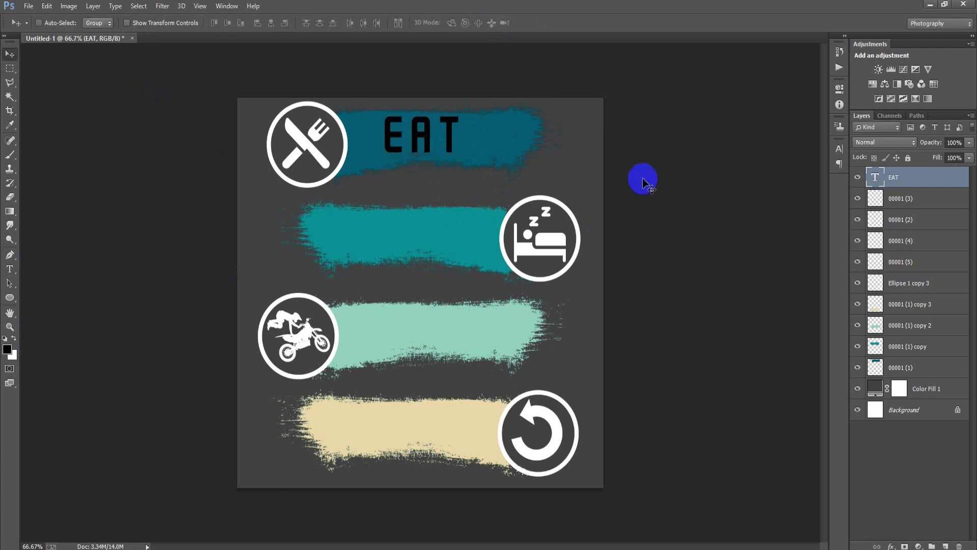
# Step: Set EAT tracking to 60 and copy it onto the other bars as SLEEP, RIDE, REPEAT
pyautogui.click(840, 151)
pyautogui.click(810, 155)
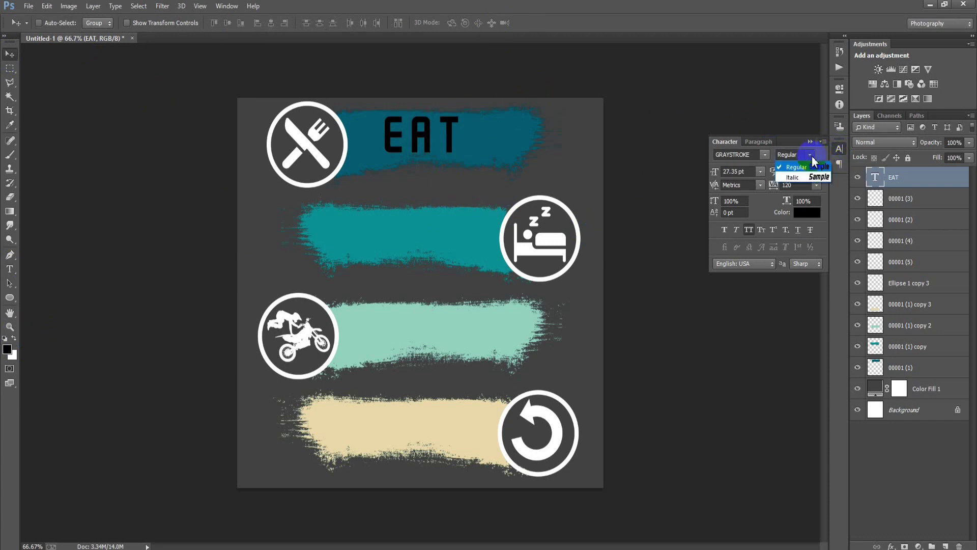
pyautogui.click(813, 159)
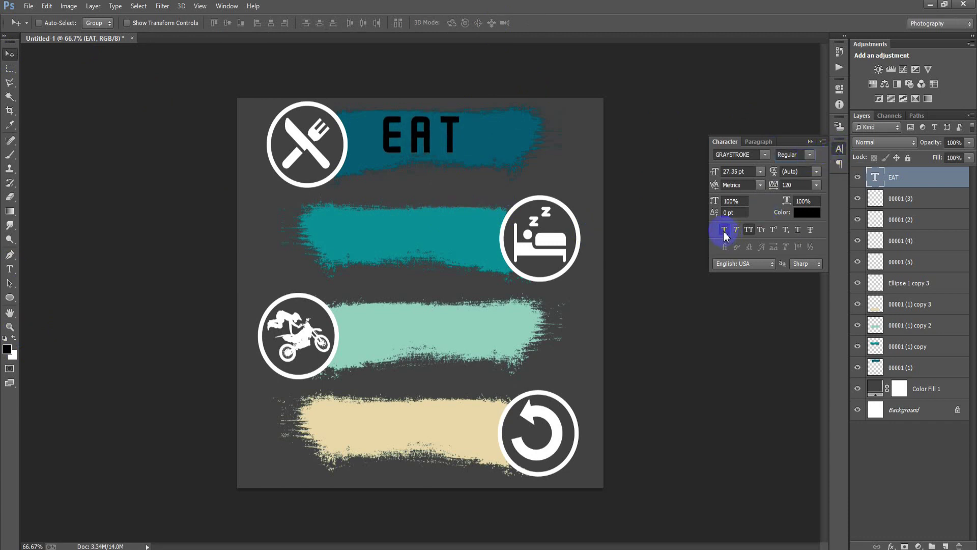
pyautogui.click(797, 185)
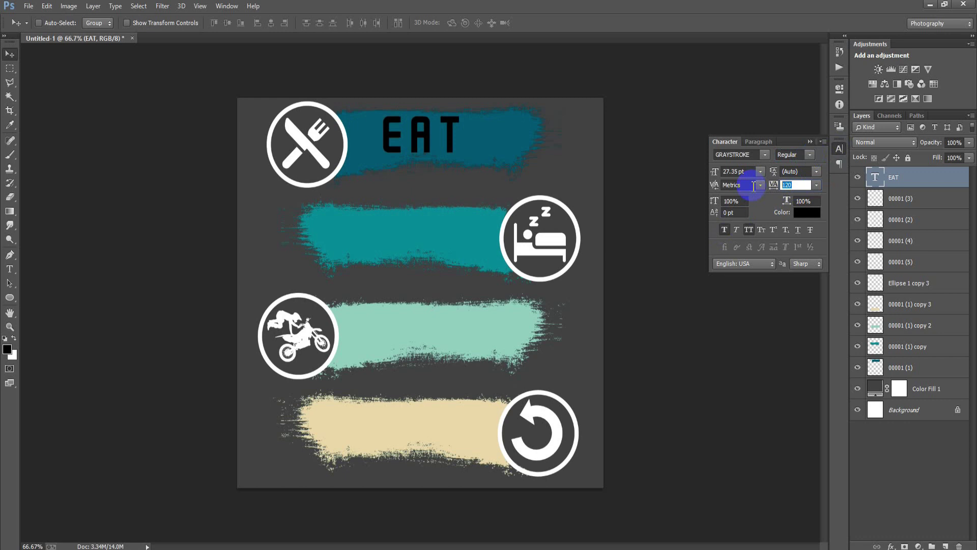
pyautogui.write('60')
pyautogui.press('Return')
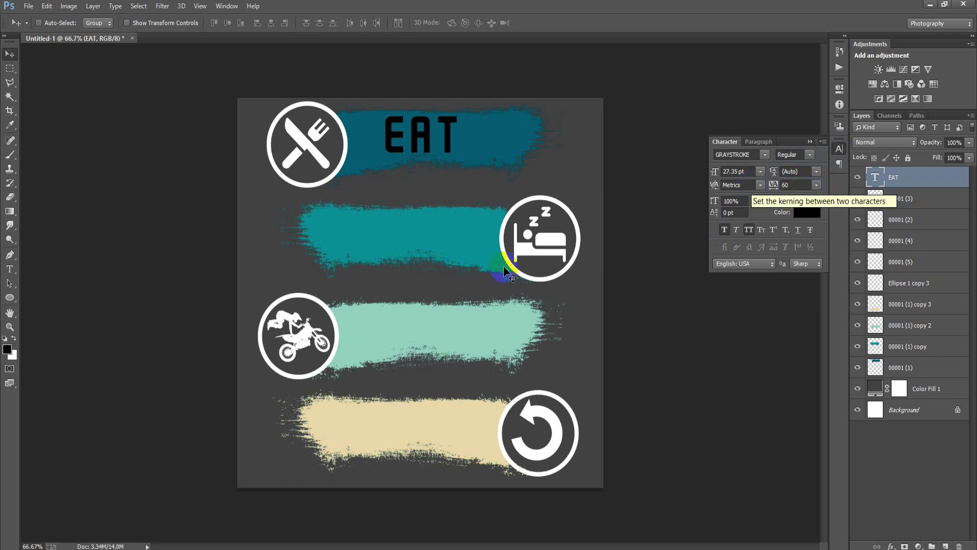
pyautogui.click(509, 268)
pyautogui.moveTo(422, 133); pyautogui.dragTo(419, 231)
pyautogui.click(809, 142)
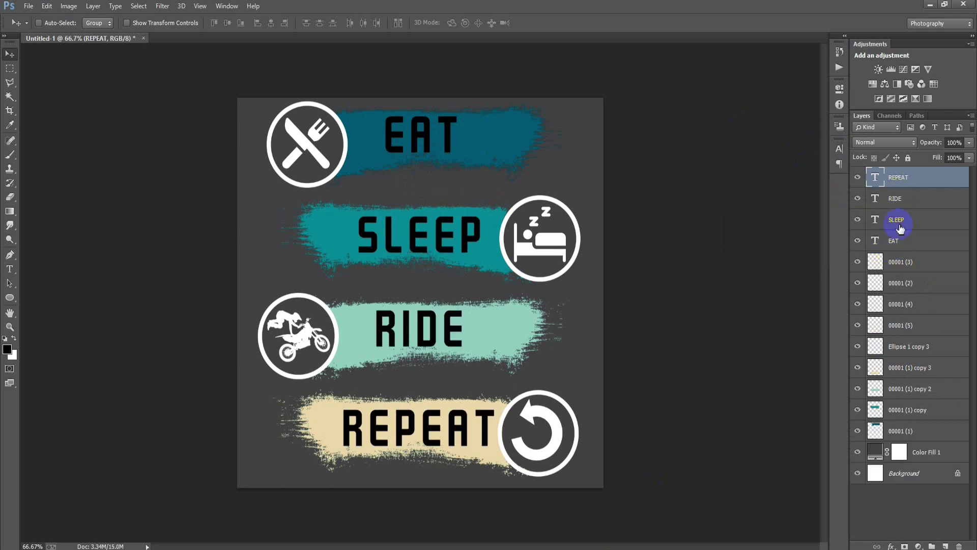
pyautogui.keyDown('shift'); pyautogui.click(899, 241); pyautogui.keyUp('shift')
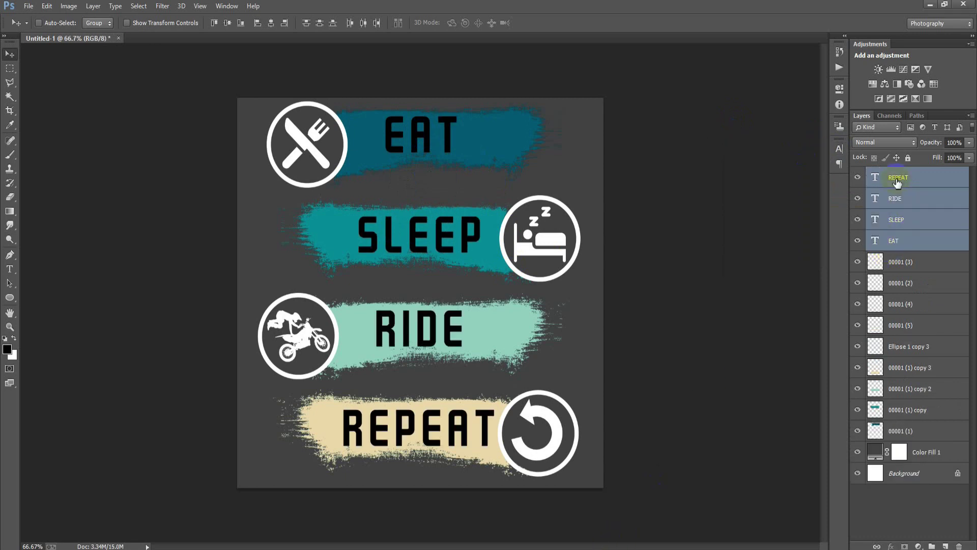
# Step: Merge the four words, cut their letter shapes from each bar layer, then delete the text
pyautogui.hotkey('ctrl', 'e')
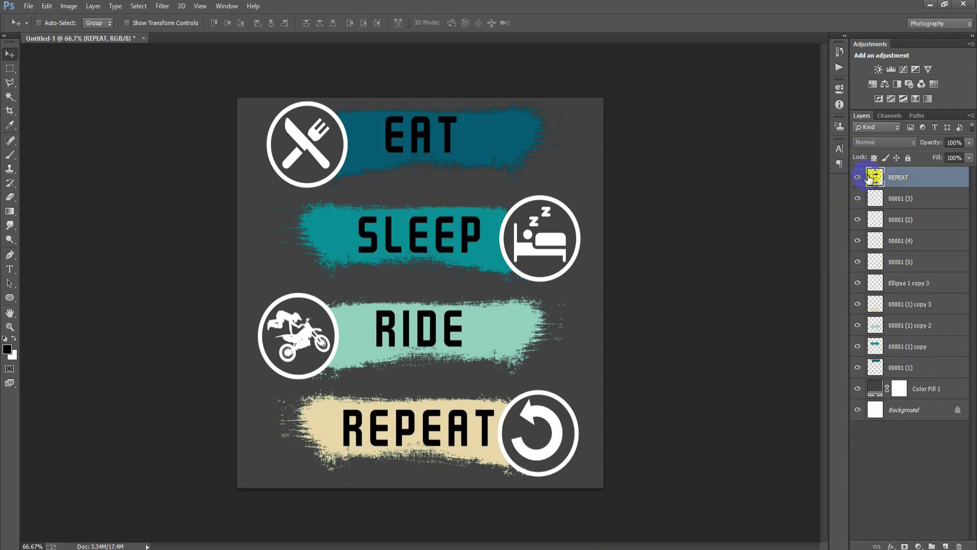
pyautogui.keyDown('ctrl'); pyautogui.click(875, 179); pyautogui.keyUp('ctrl')
pyautogui.click(912, 371)
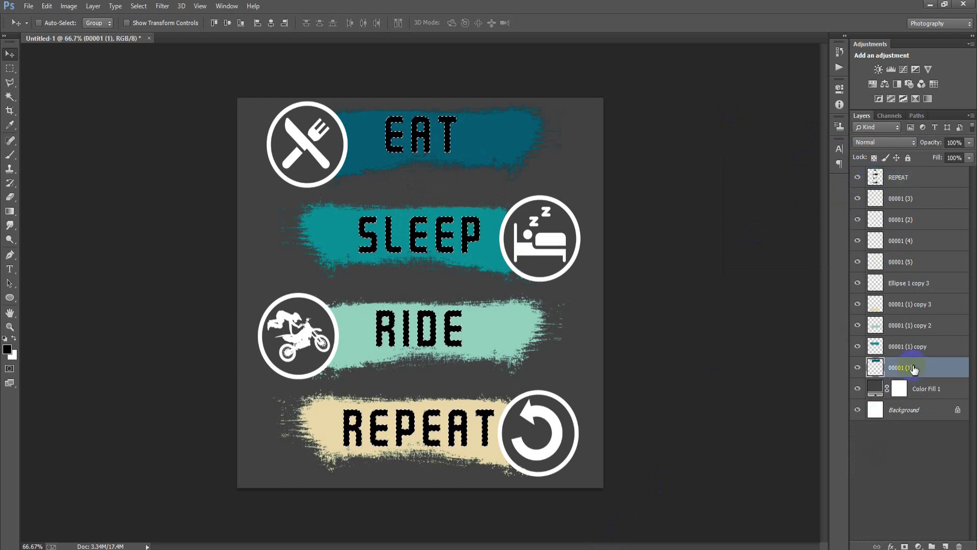
pyautogui.click(902, 348)
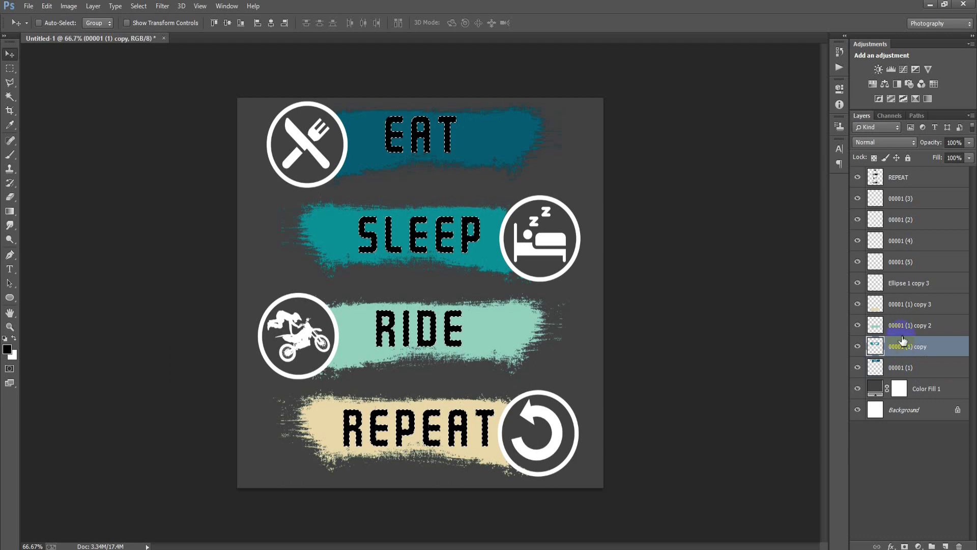
pyautogui.click(903, 326)
pyautogui.click(903, 306)
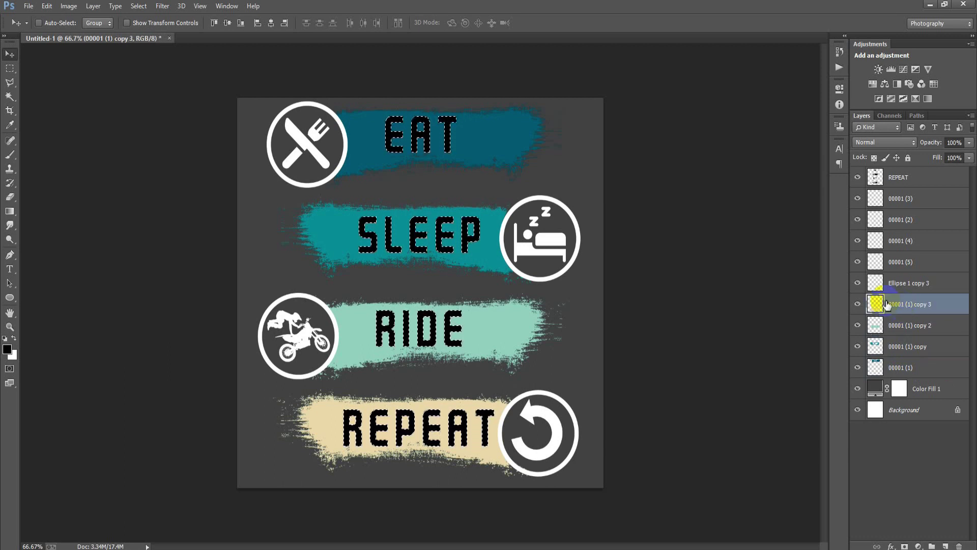
pyautogui.click(886, 178)
pyautogui.hotkey('ctrl', 'd')
pyautogui.press('Delete')
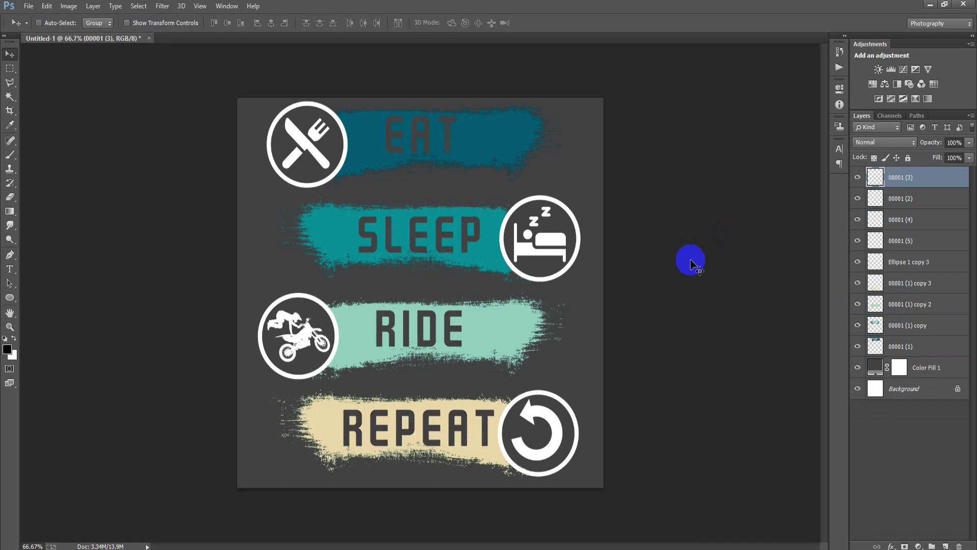
pyautogui.doubleClick(878, 370)
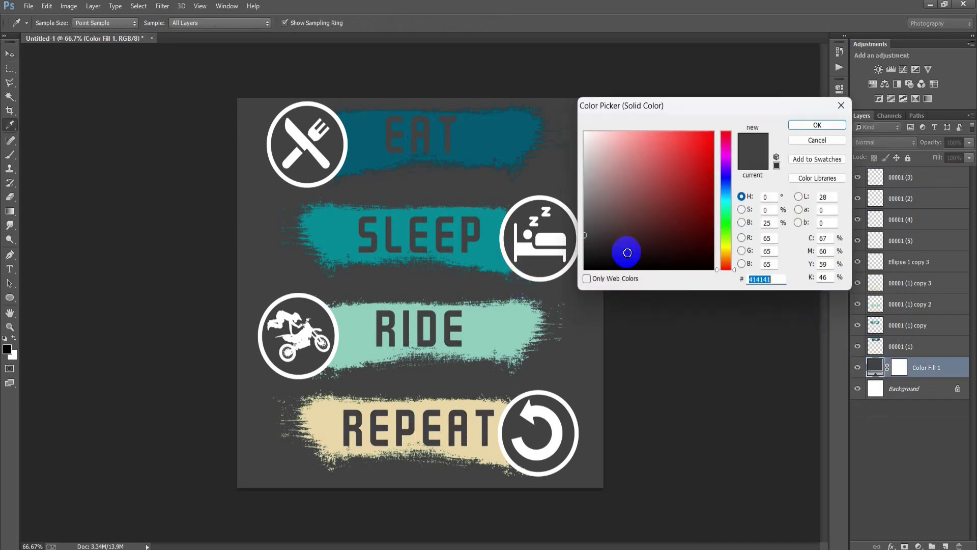
# Step: Set Color Fill 1 to black and group the bar and icon layers
pyautogui.moveTo(626, 251); pyautogui.dragTo(501, 372)
pyautogui.click(846, 125)
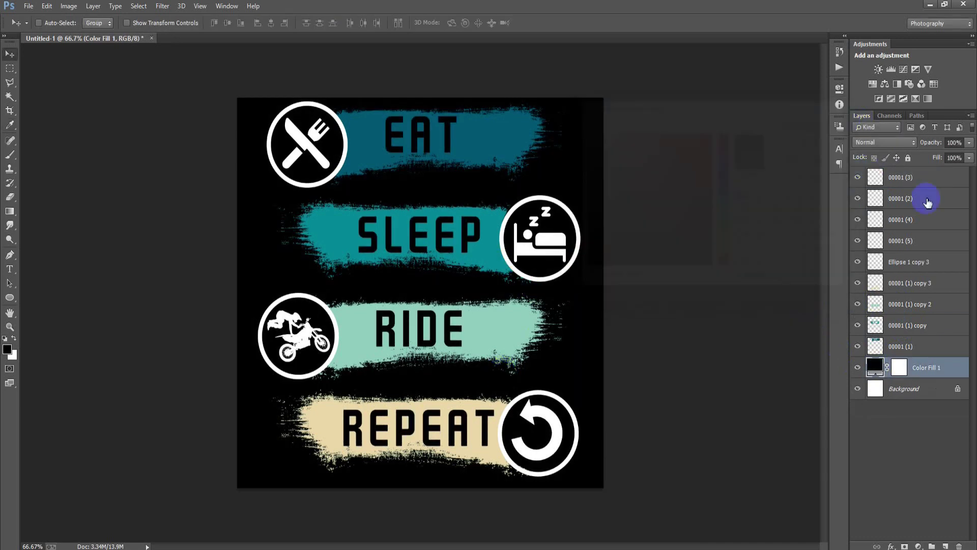
pyautogui.click(919, 178)
pyautogui.keyDown('shift'); pyautogui.click(911, 347); pyautogui.keyUp('shift')
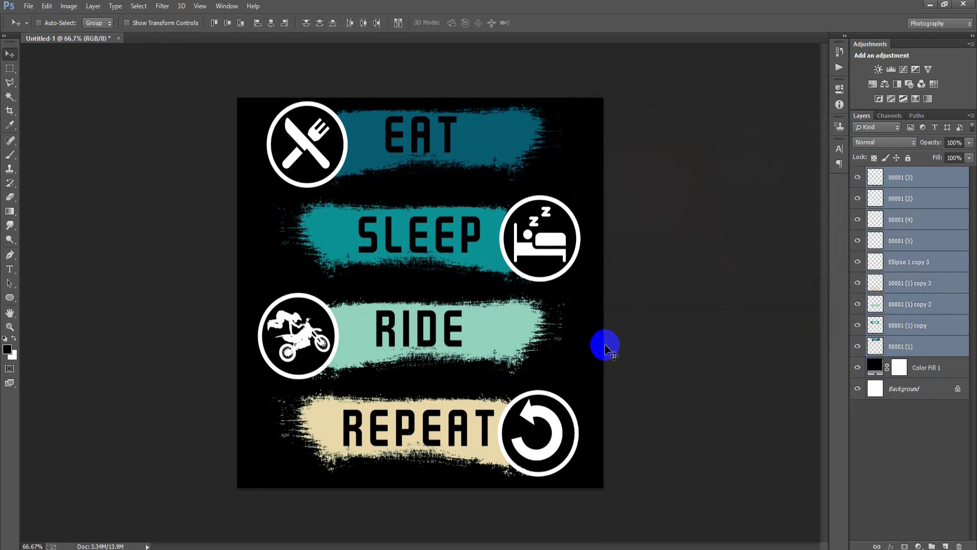
pyautogui.hotkey('ctrl', 'g')
# Step: Scale the group to about 90% and hide the Background and Color Fill 1 layers
pyautogui.hotkey('ctrl', 't')
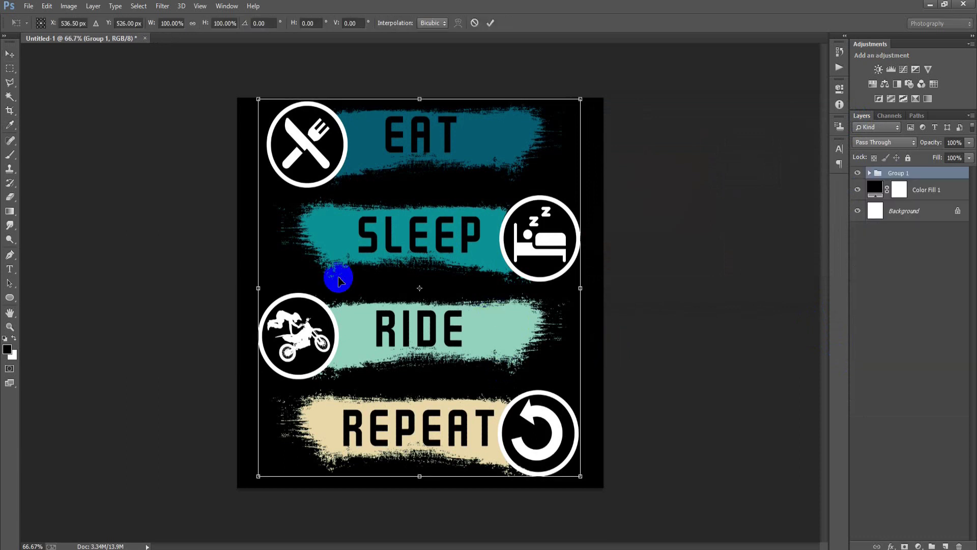
pyautogui.moveTo(580, 476); pyautogui.dragTo(564, 457)
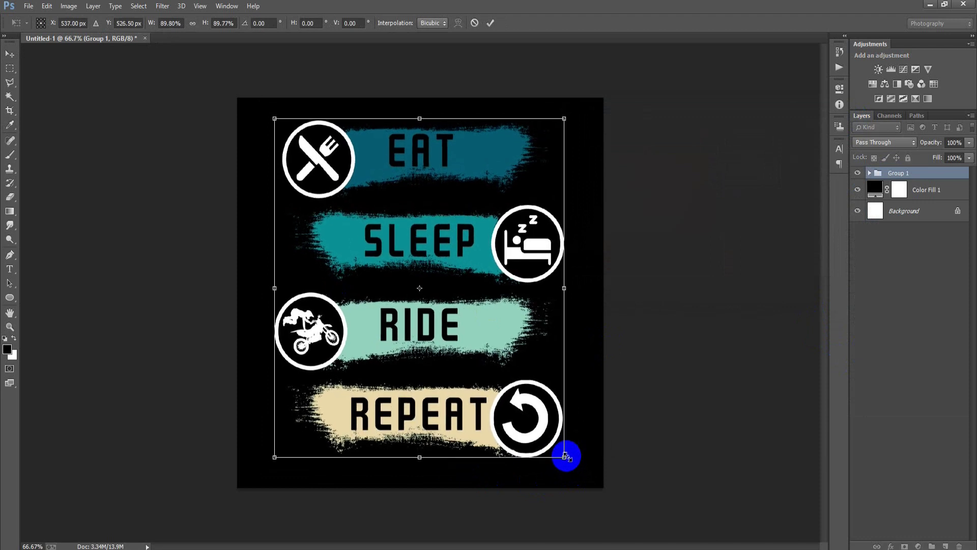
pyautogui.click(491, 23)
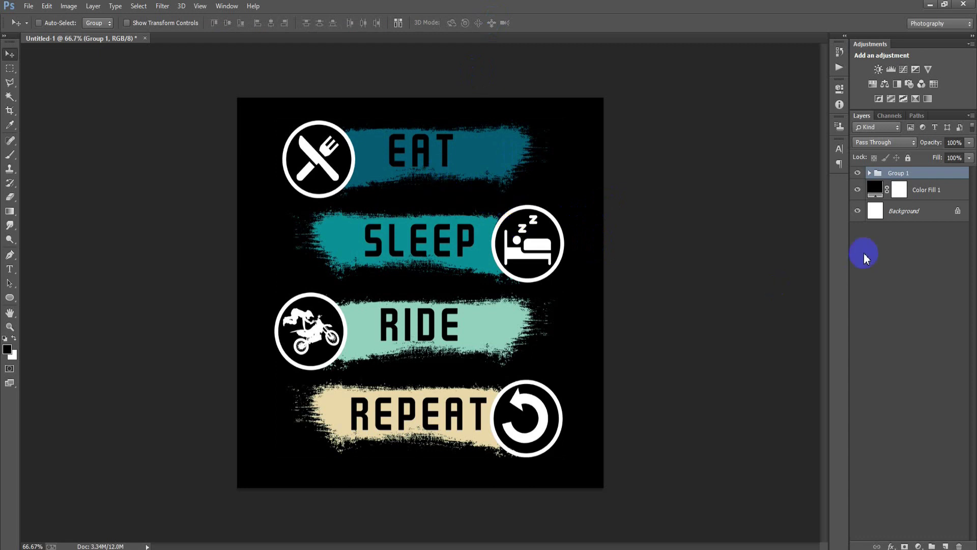
pyautogui.click(859, 213)
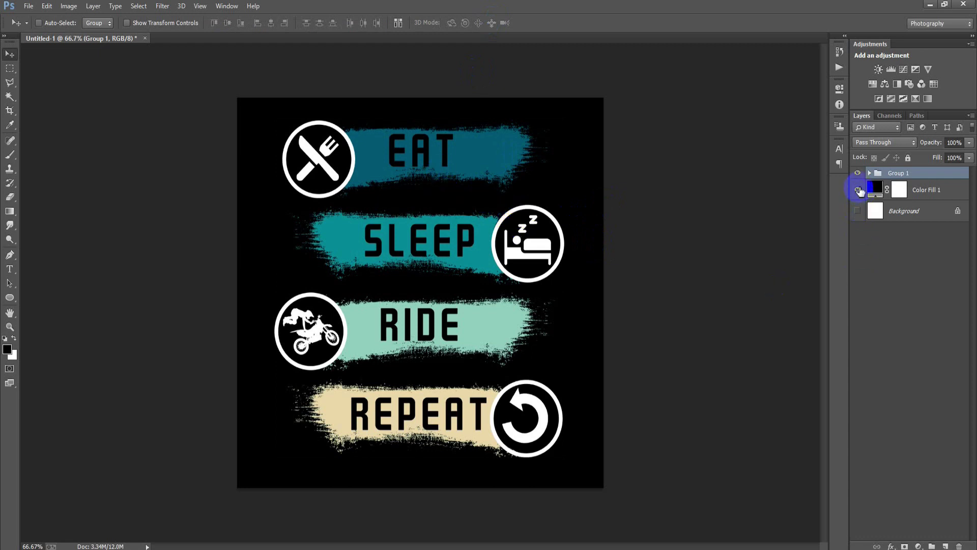
pyautogui.click(859, 189)
pyautogui.hotkey('ctrl', 'shift', 'alt', 's')
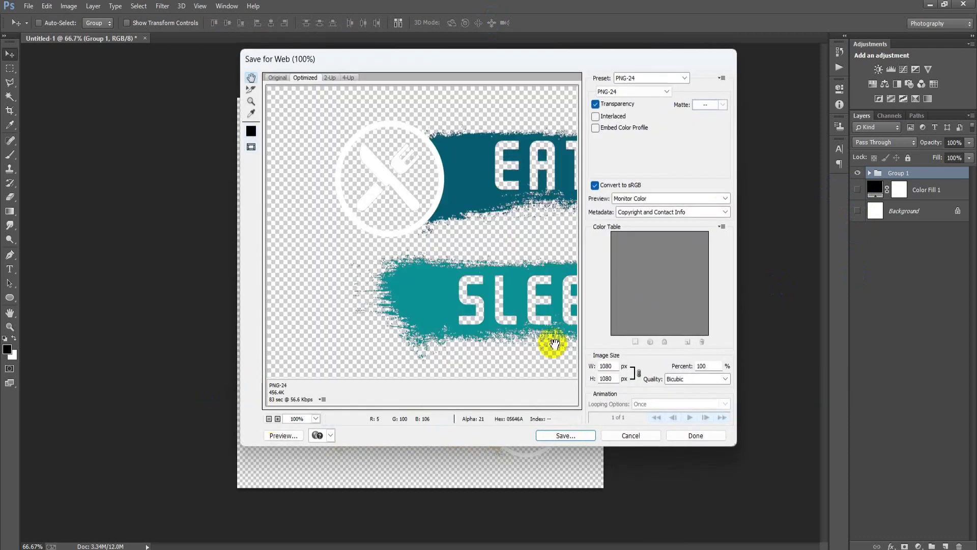
# Step: Export the artwork as a transparent PNG-24 to the Desktop
pyautogui.click(613, 97)
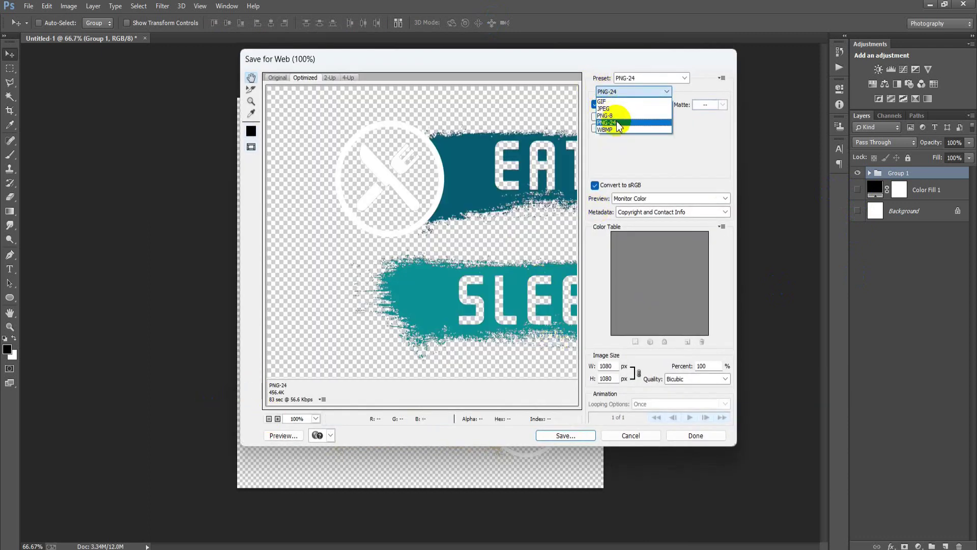
pyautogui.click(617, 122)
pyautogui.click(552, 437)
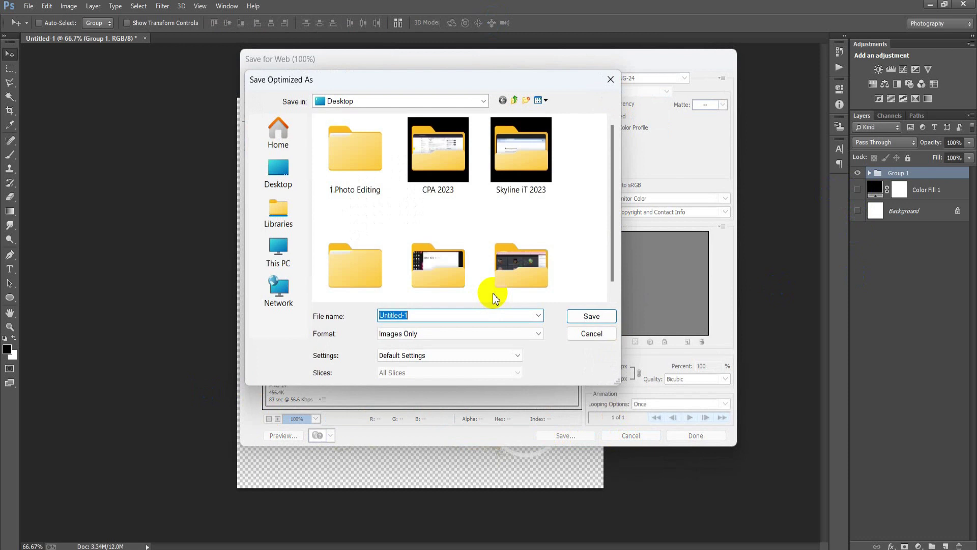
pyautogui.press('Return')
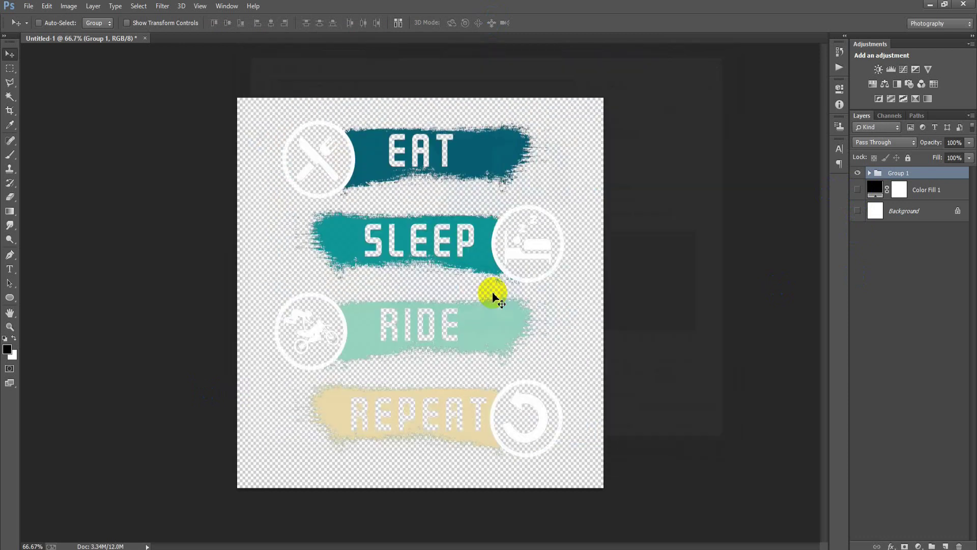
# Step: Turn the Background and Color Fill 1 layers back on
pyautogui.click(858, 210)
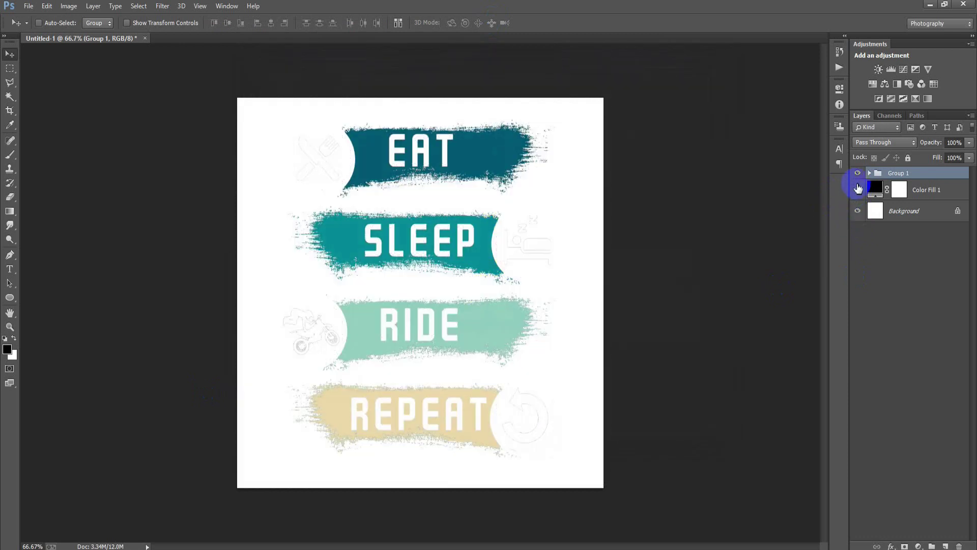
pyautogui.click(857, 189)
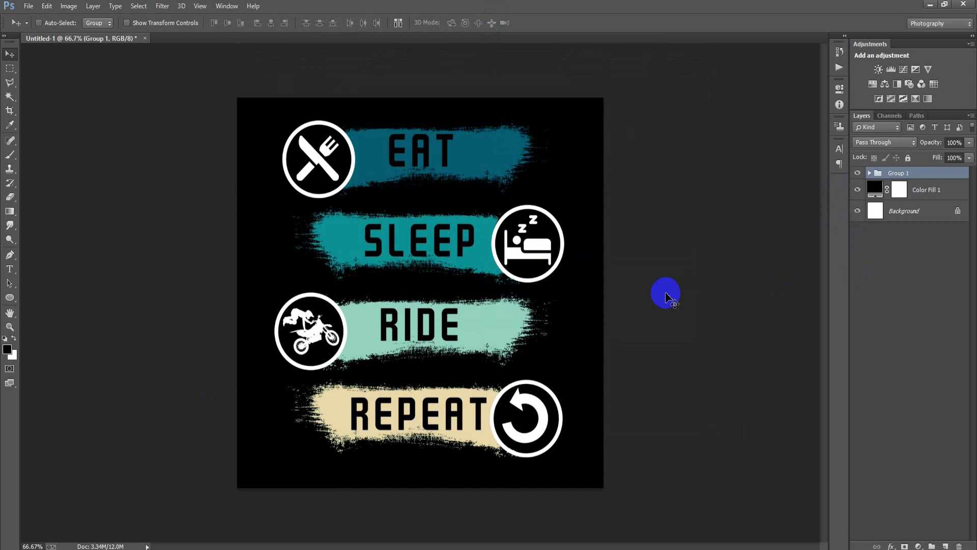